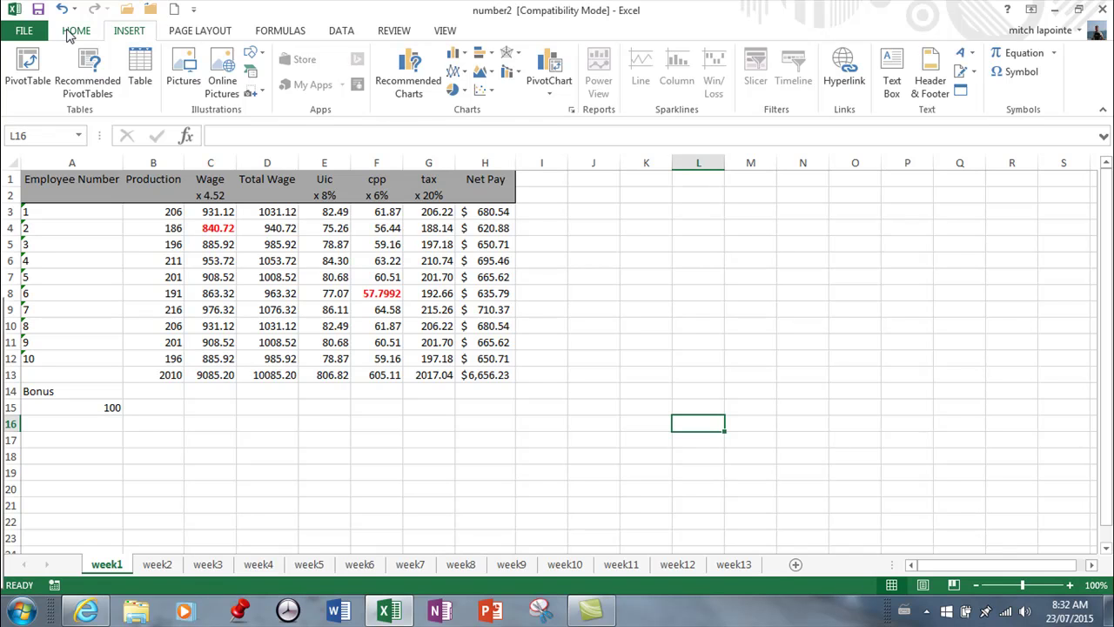
Show the Home ribbon commands above the number2 payroll sheet
click(74, 30)
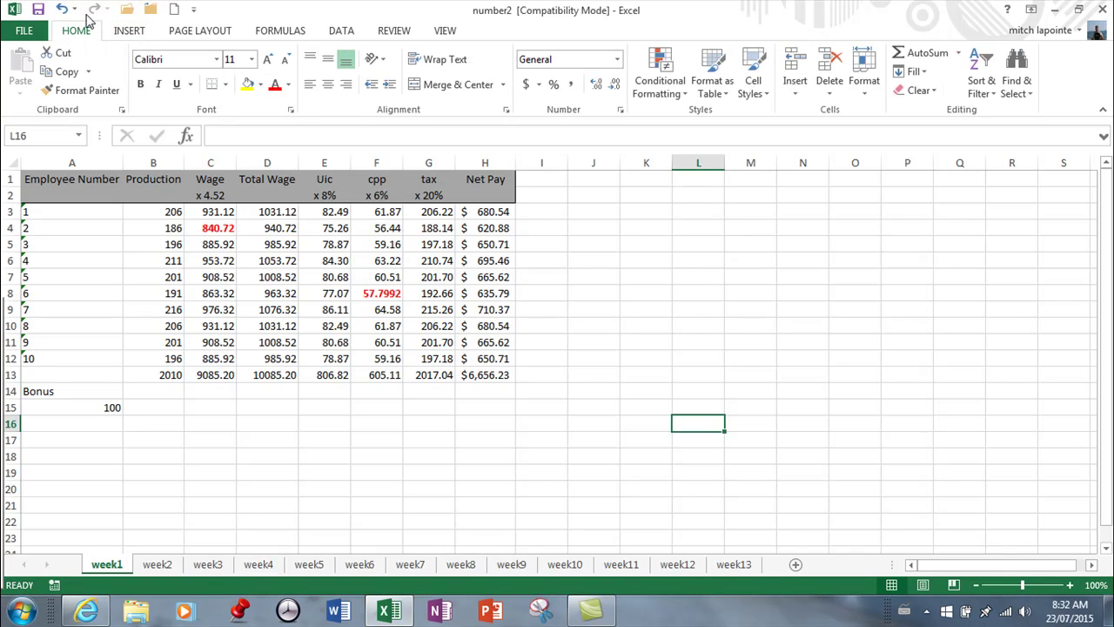
Choose Replace... from Find & Select to bring up the Find and Replace dialog
click(1025, 102)
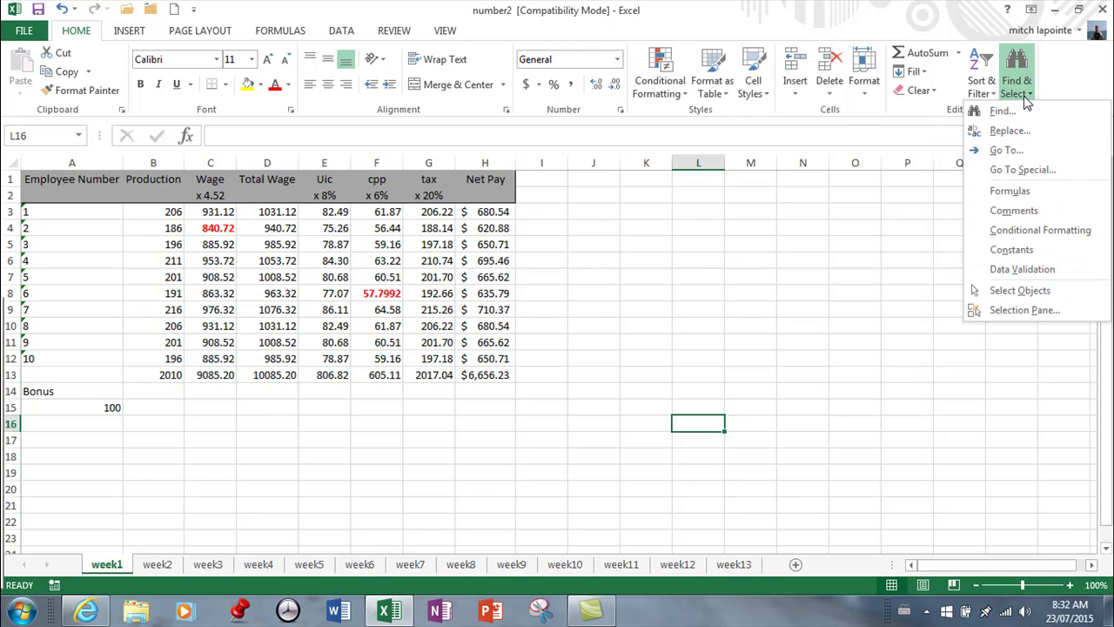
click(1008, 131)
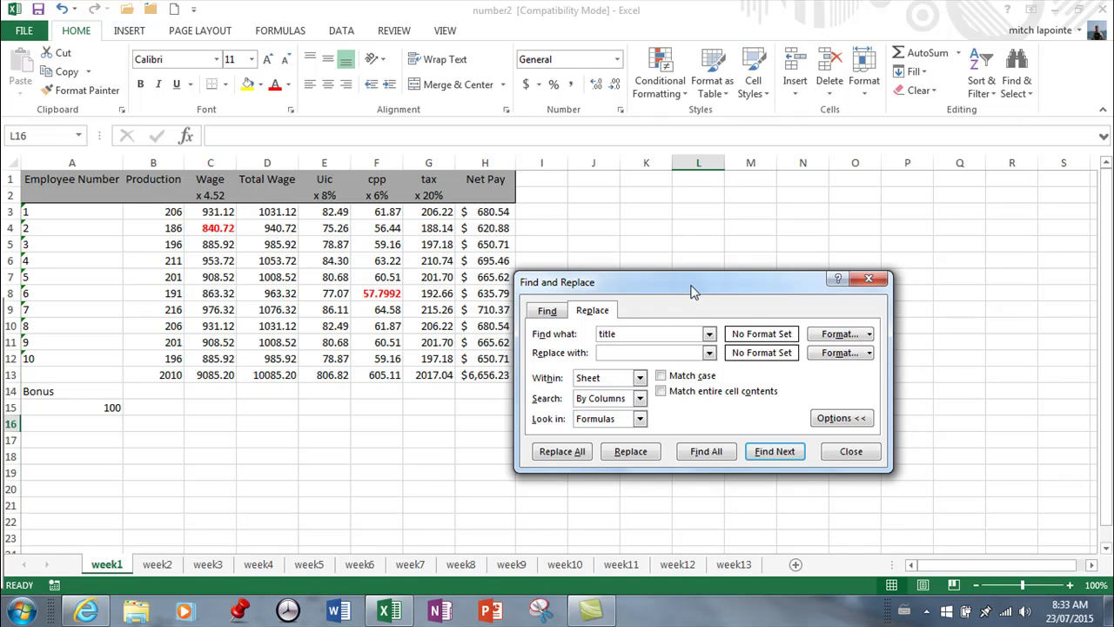
Search the sheet for 206 on the Find tab, locating the first match in B3
drag(696, 290, 721, 228)
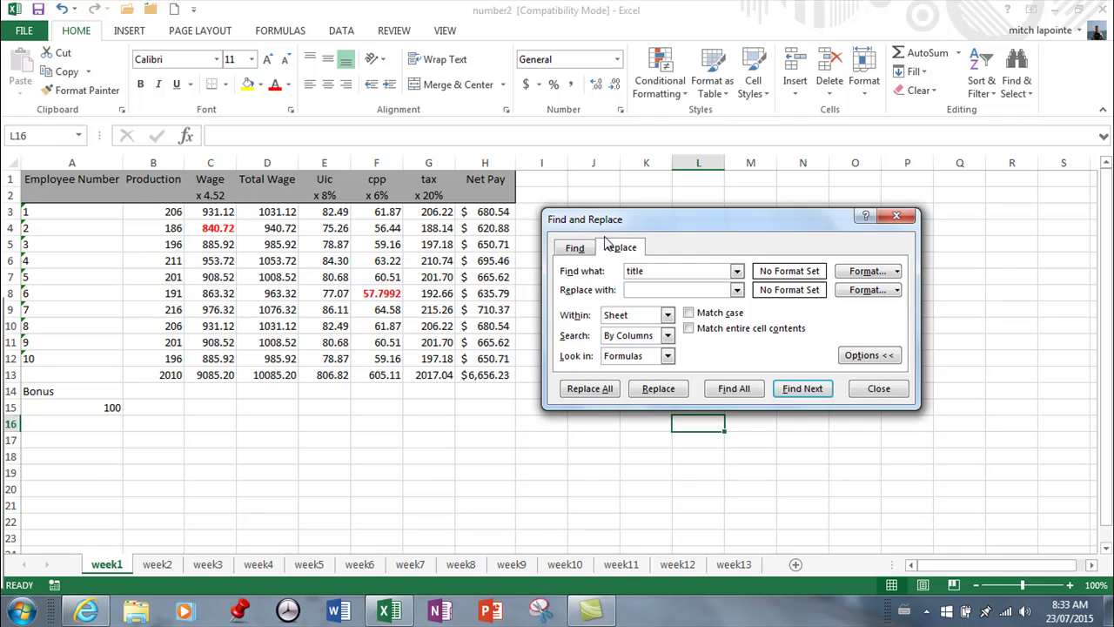
click(575, 248)
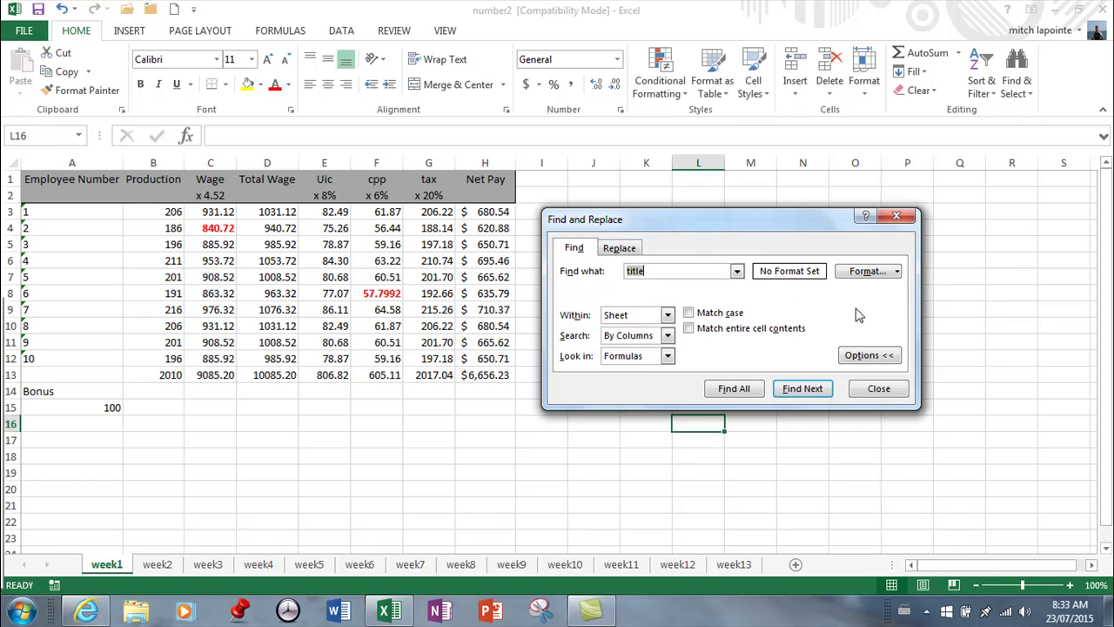
click(894, 356)
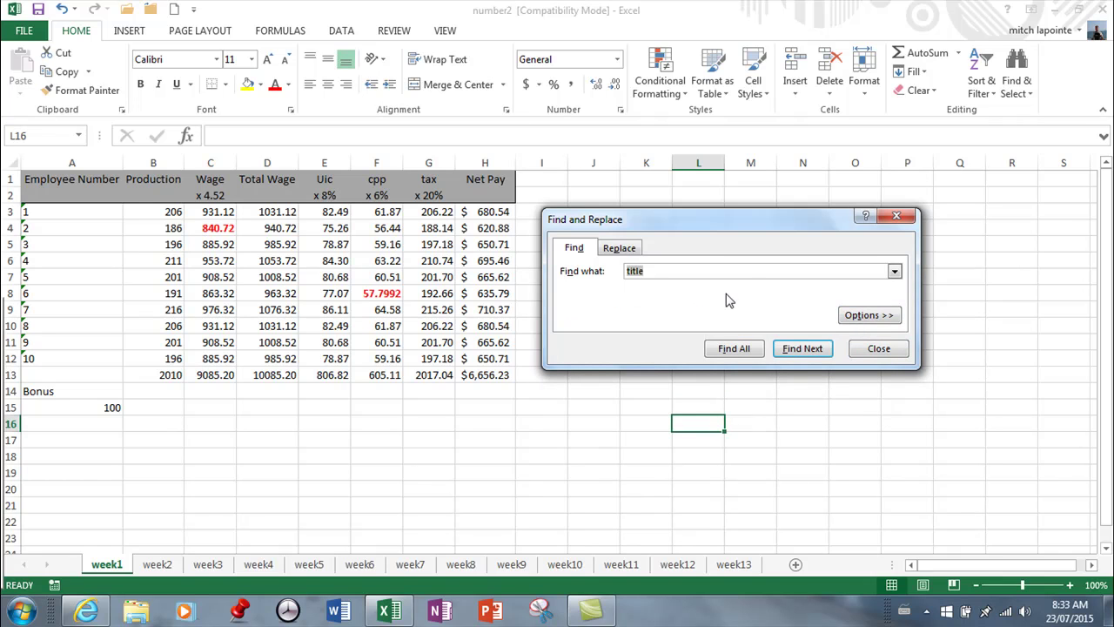
click(869, 316)
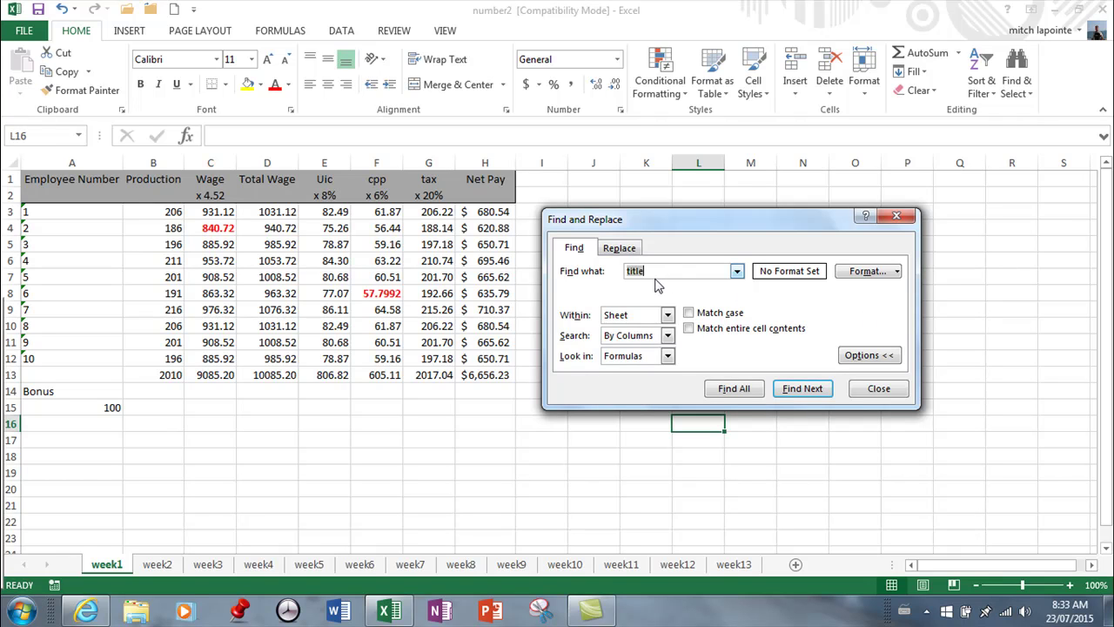
text(206)
click(779, 396)
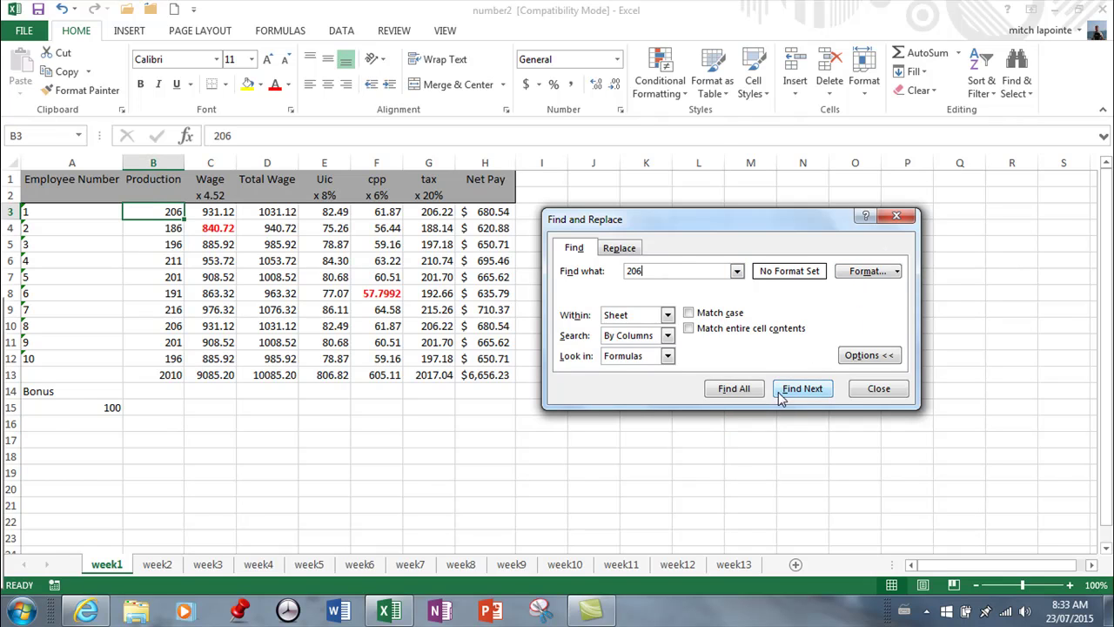
Keep Look in set to Formulas and clear 206 from the Find what box
click(667, 356)
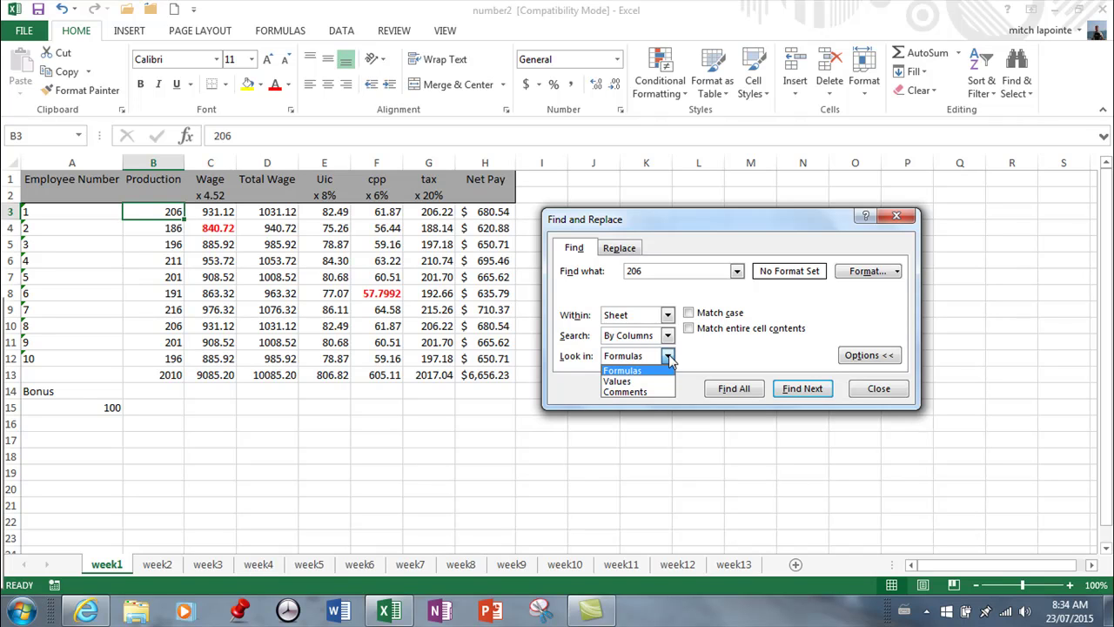
click(669, 354)
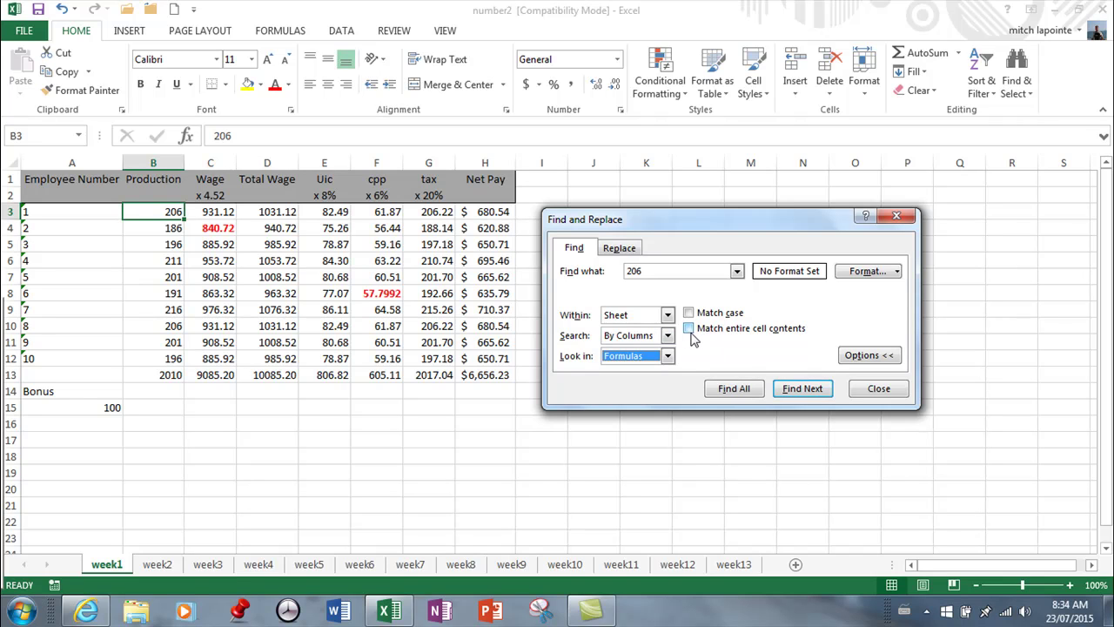
click(672, 271)
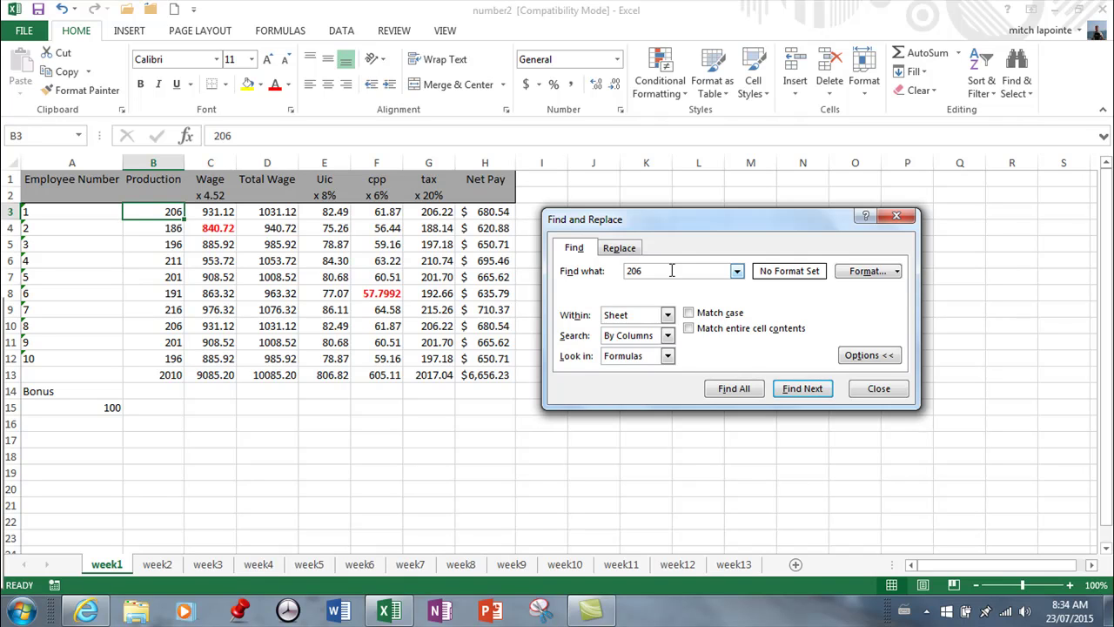
key(BackSpace)
key(BackSpace)
key(BackSpace)
Search using cell C4's red bold format, finding the red value 57.7992 in F8
click(896, 273)
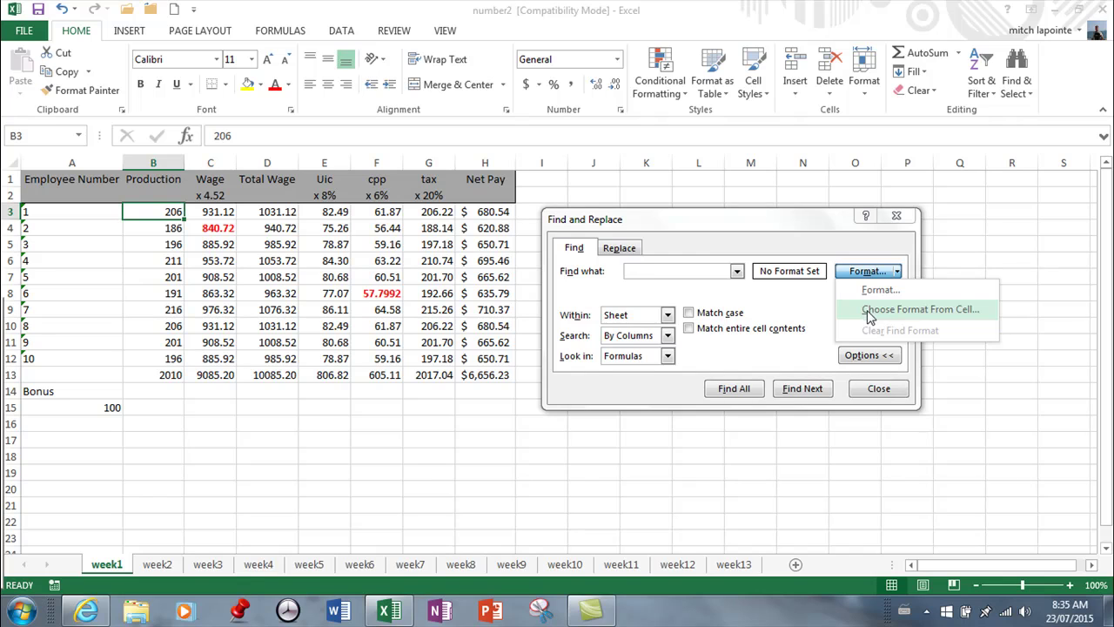
click(903, 312)
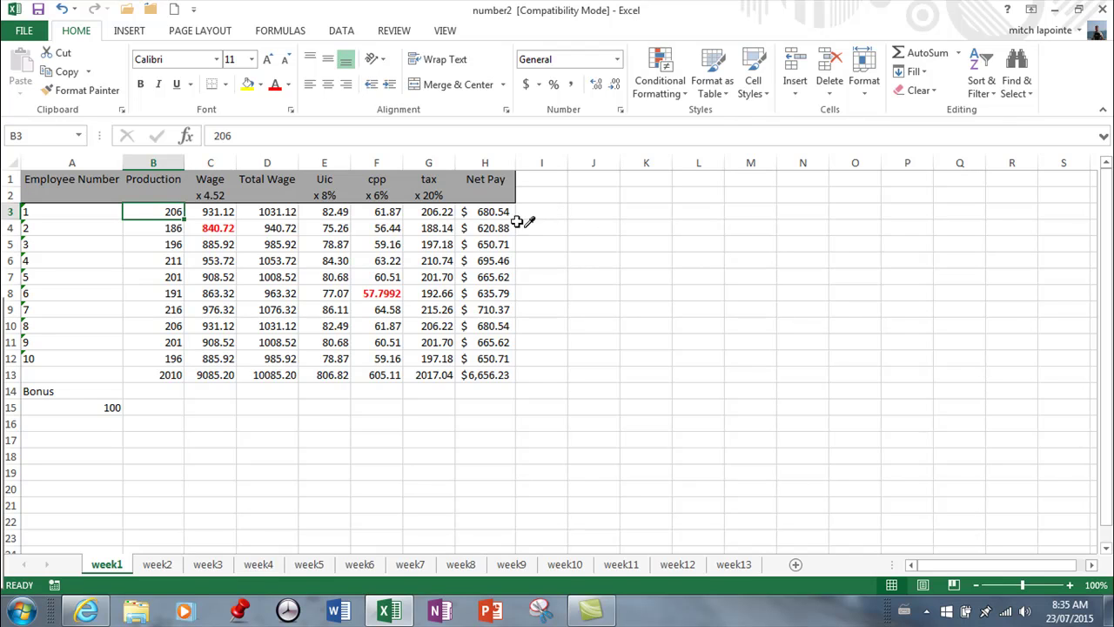
click(223, 228)
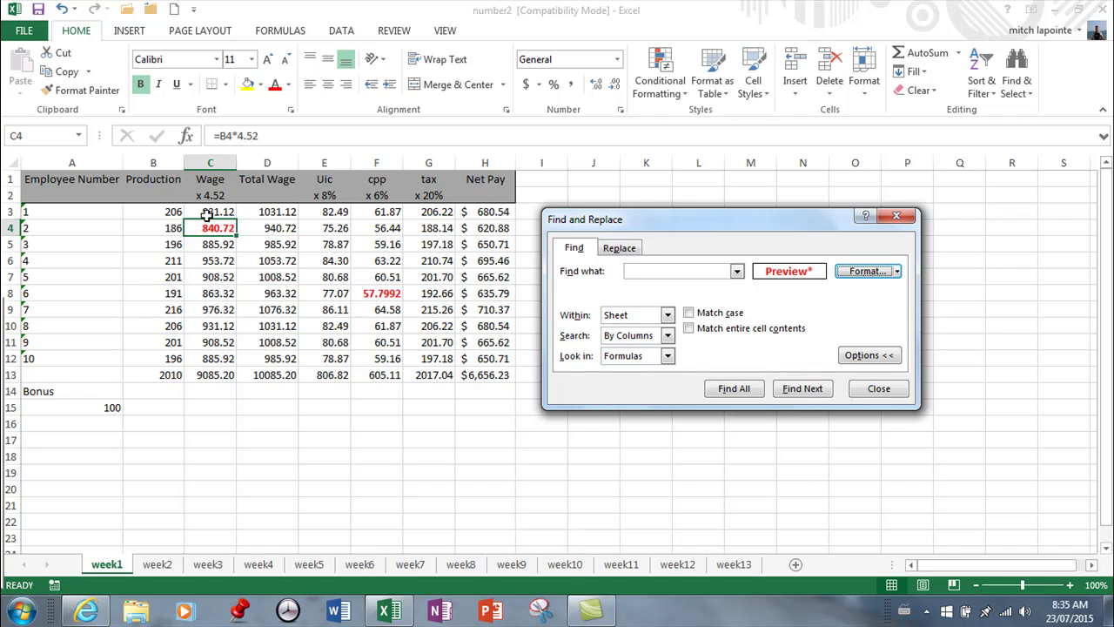
click(812, 392)
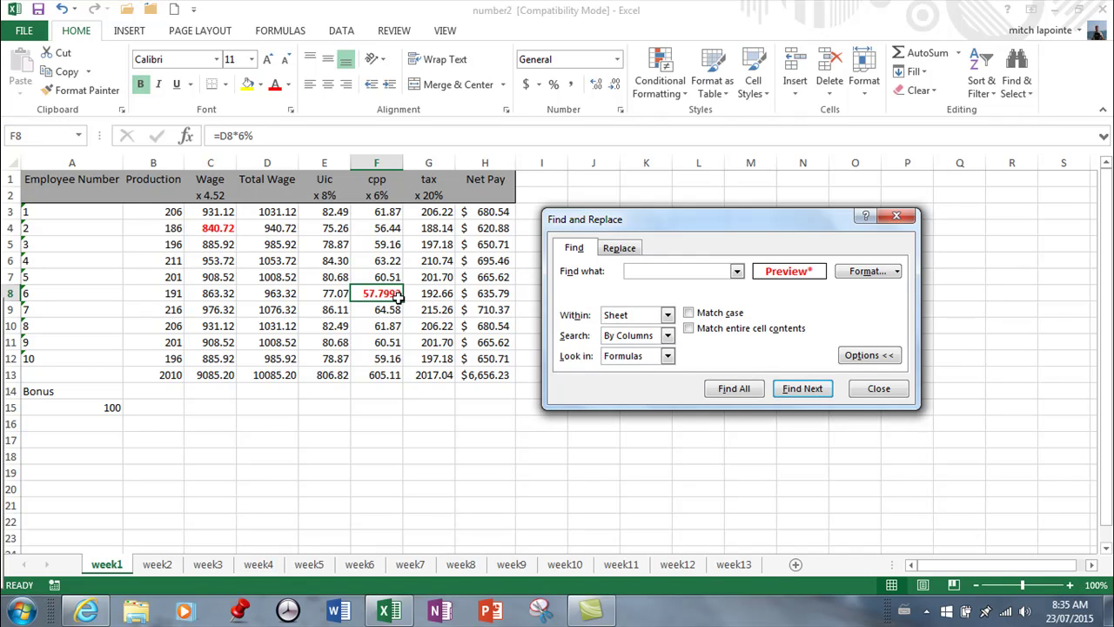
key(Tab)
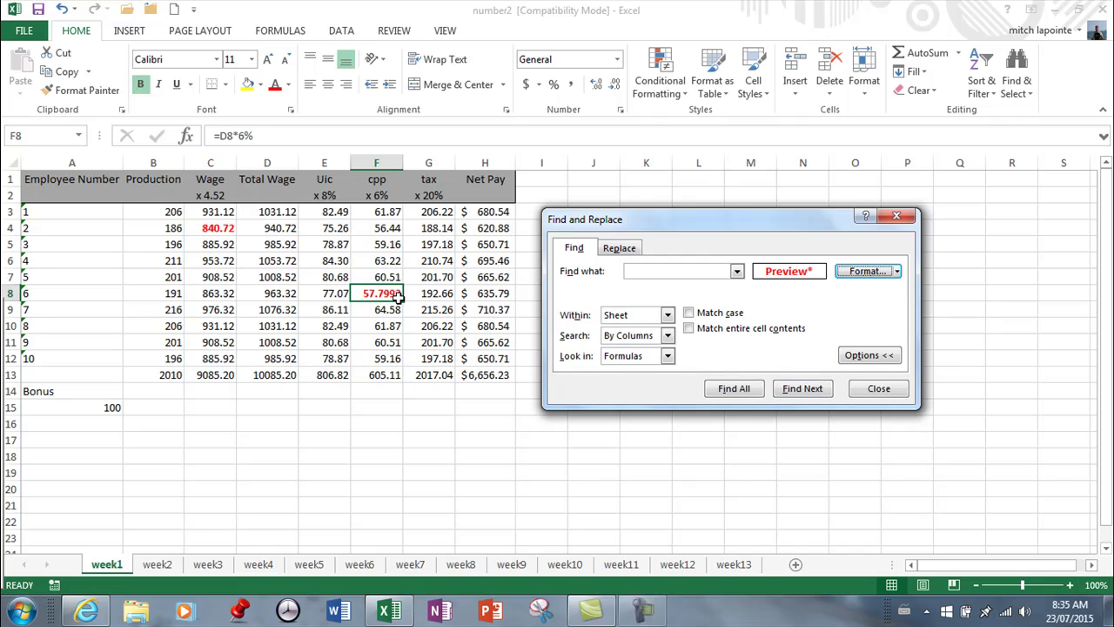
Reopen Find and Replace and use Clear Find Format to drop the red bold search format
click(876, 391)
click(1034, 92)
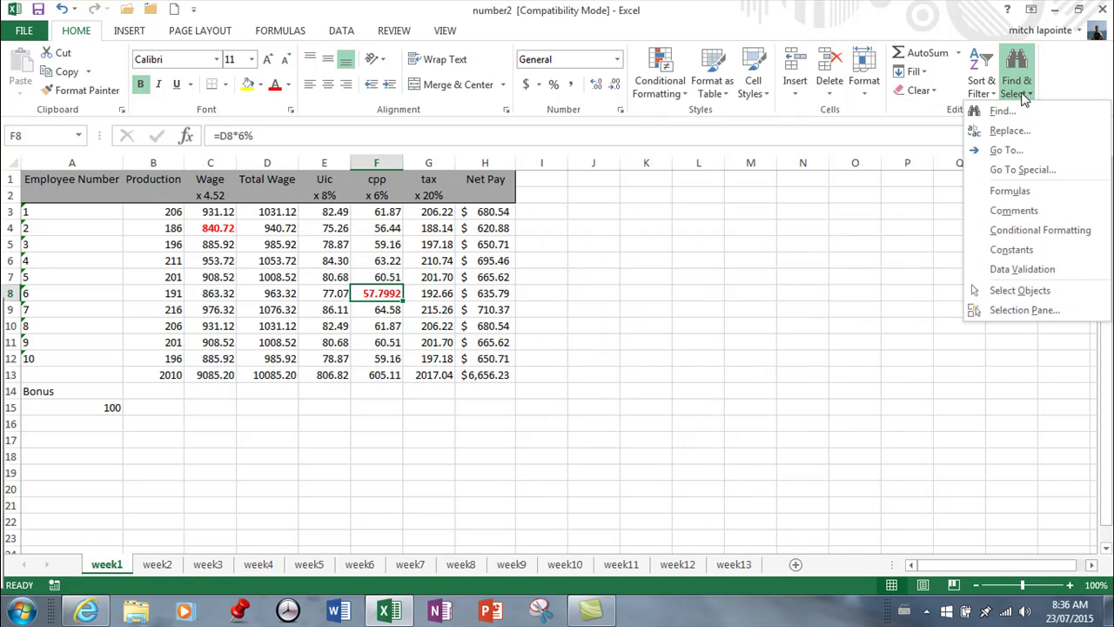
click(1008, 131)
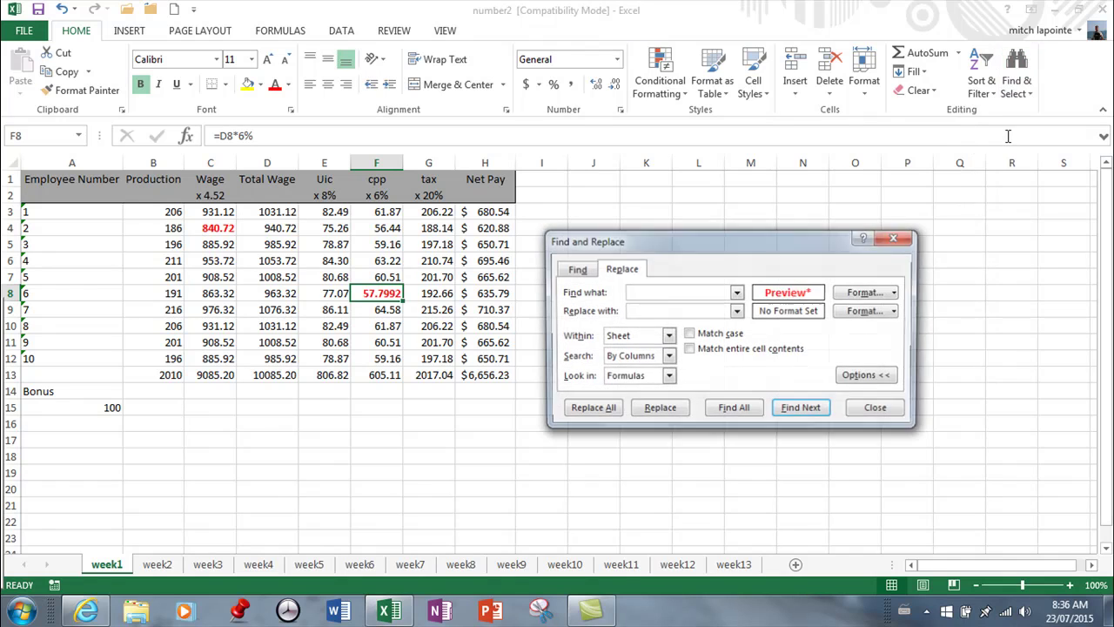
click(898, 293)
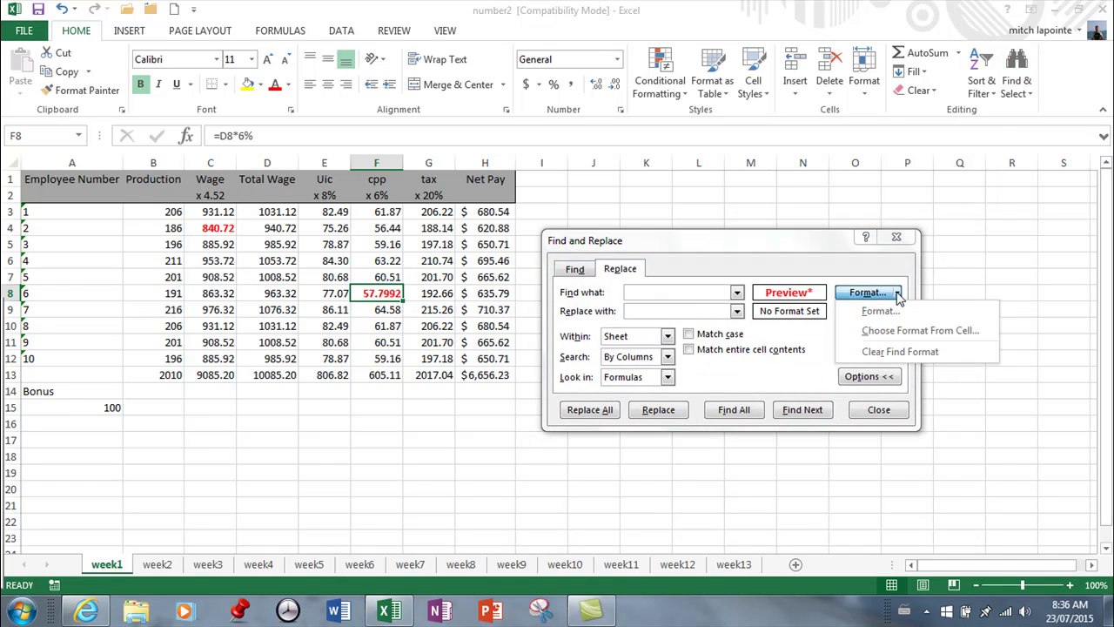
click(905, 352)
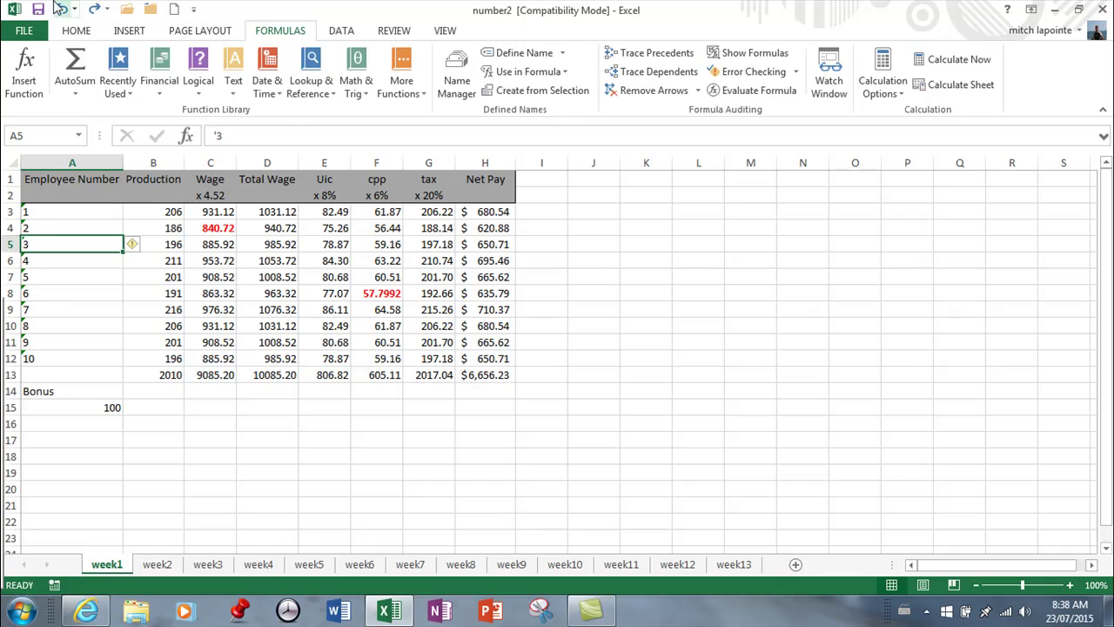
Select A3:A12 and name it 'employees' in the Name Box, then deselect
click(75, 32)
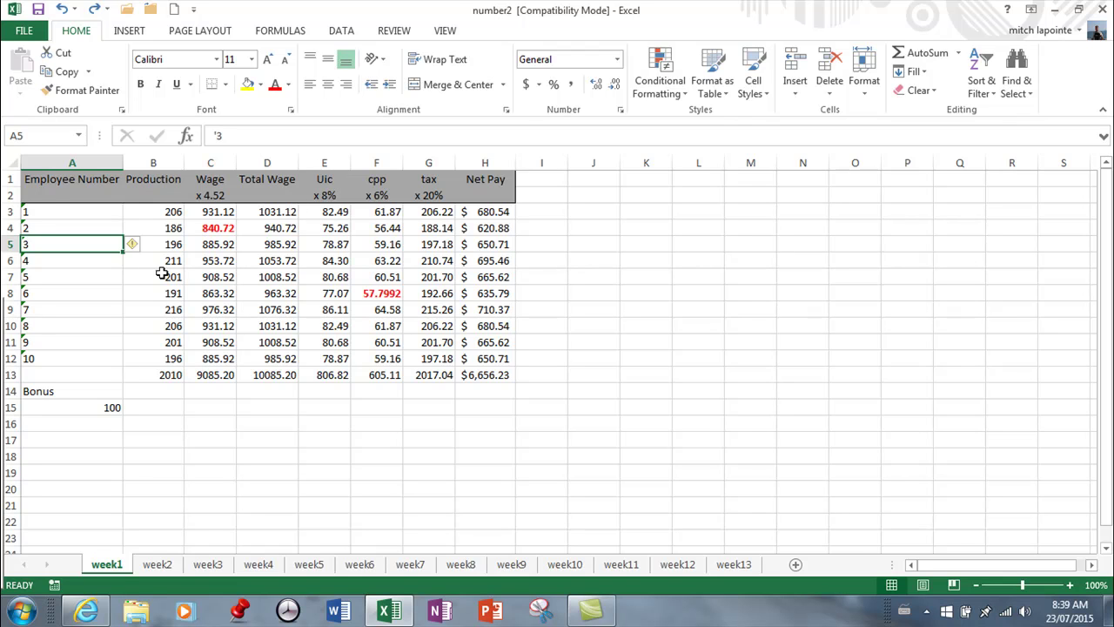
drag(49, 209, 37, 355)
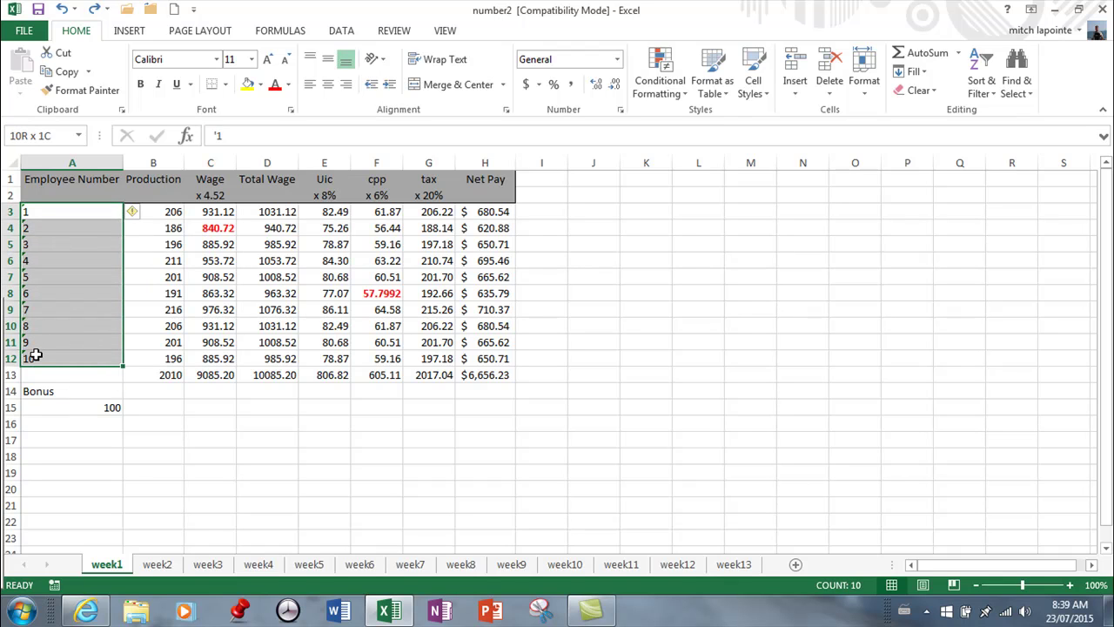
drag(36, 355, 37, 355)
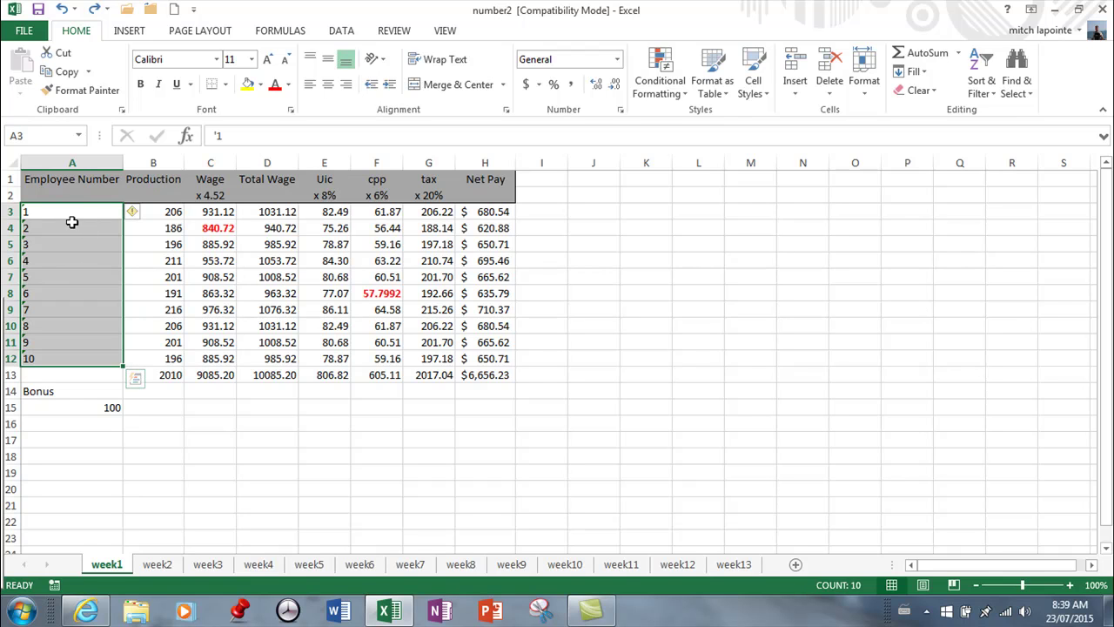
drag(72, 210, 54, 358)
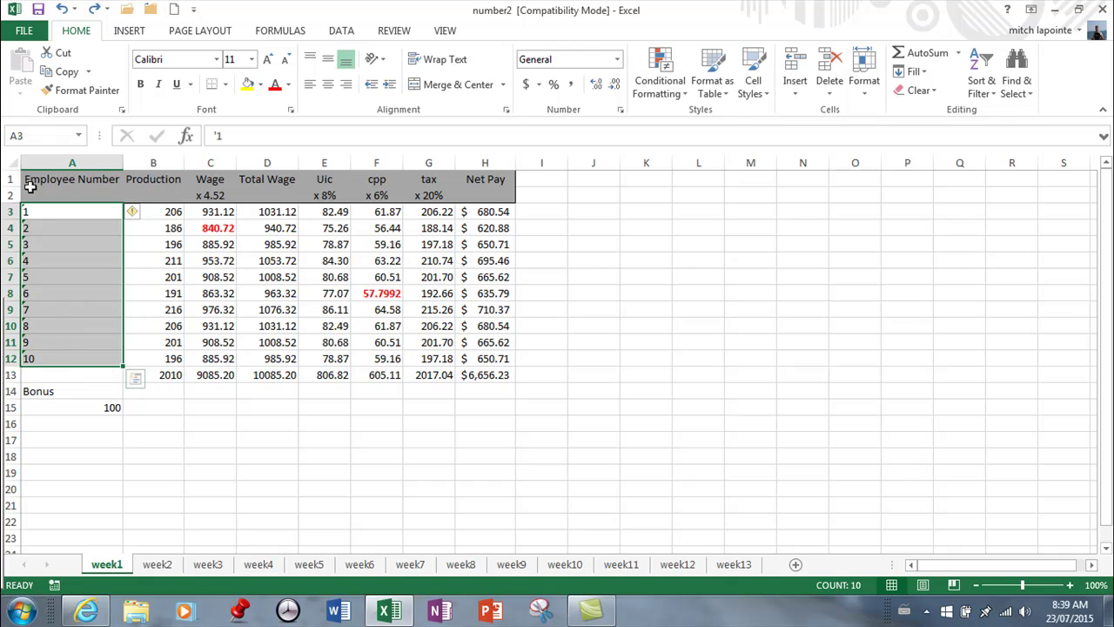
click(38, 137)
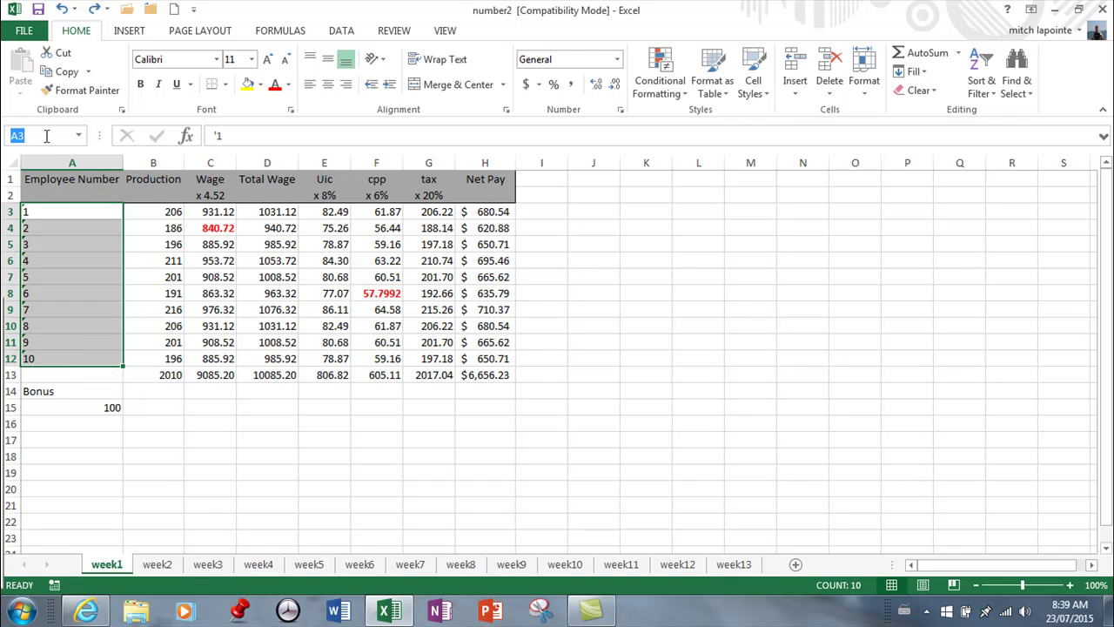
text(employees)
key(Return)
click(440, 422)
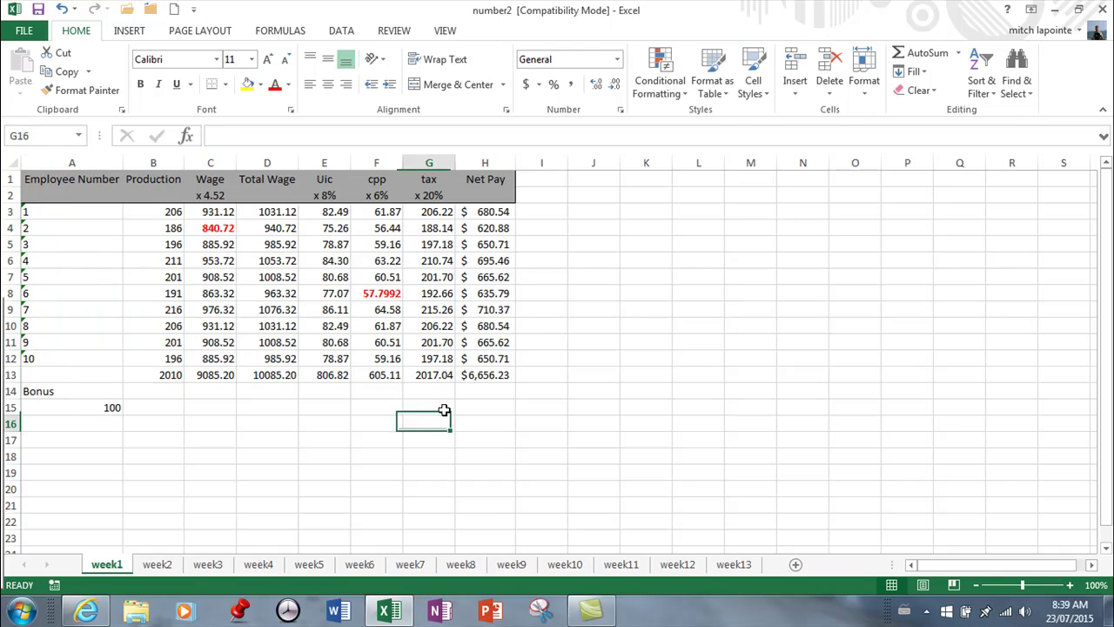
click(616, 565)
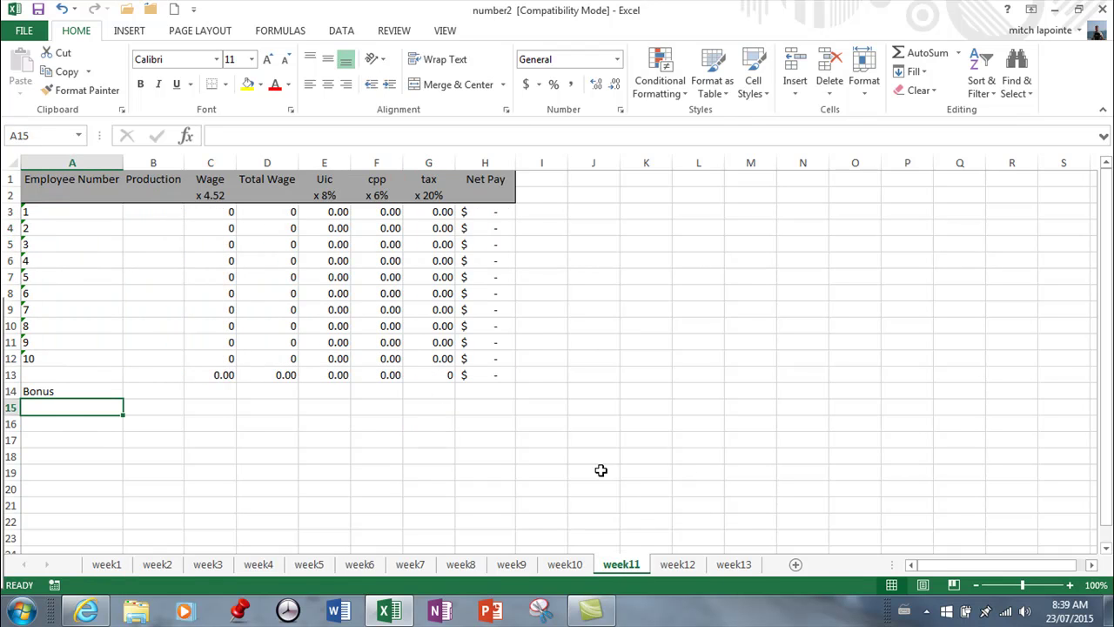
scroll(575, 471, down, 2)
click(552, 471)
scroll(626, 470, down, 7)
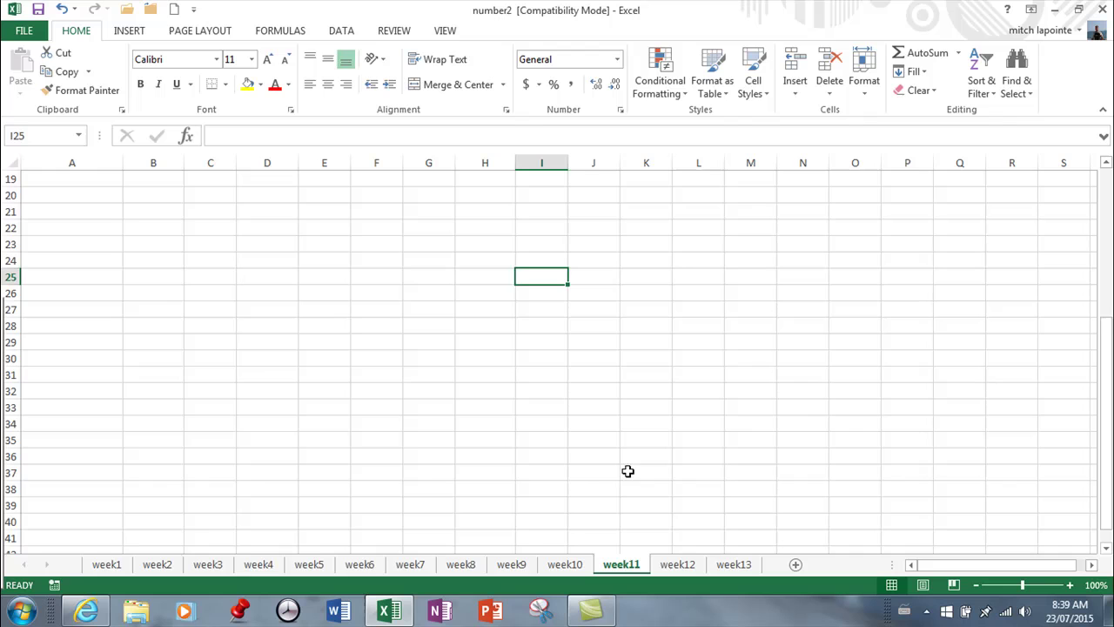
click(814, 423)
click(78, 136)
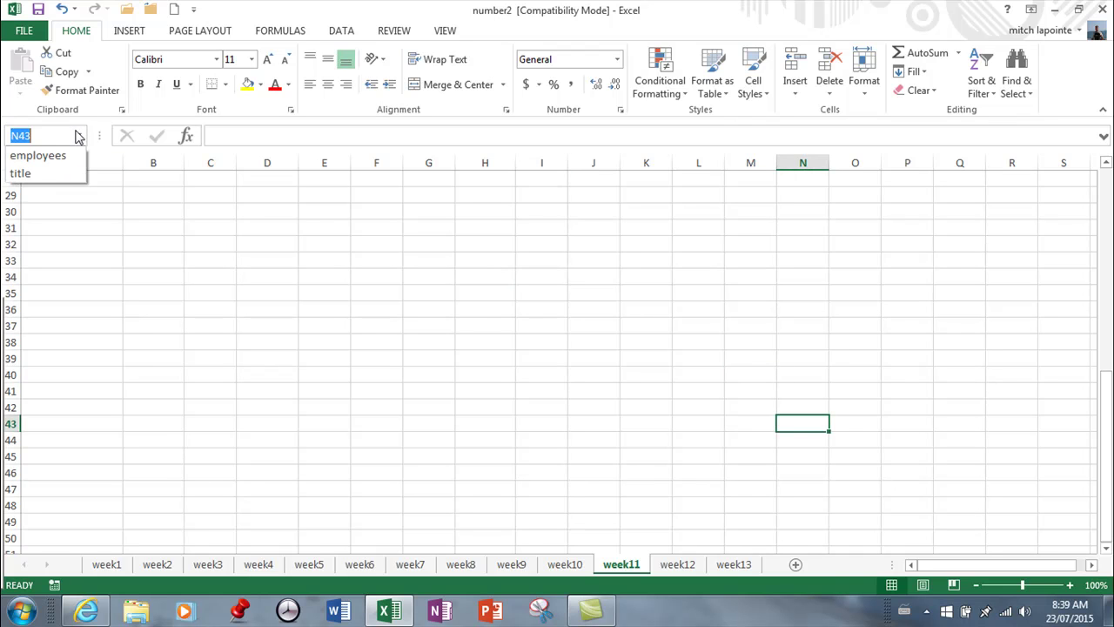
click(40, 156)
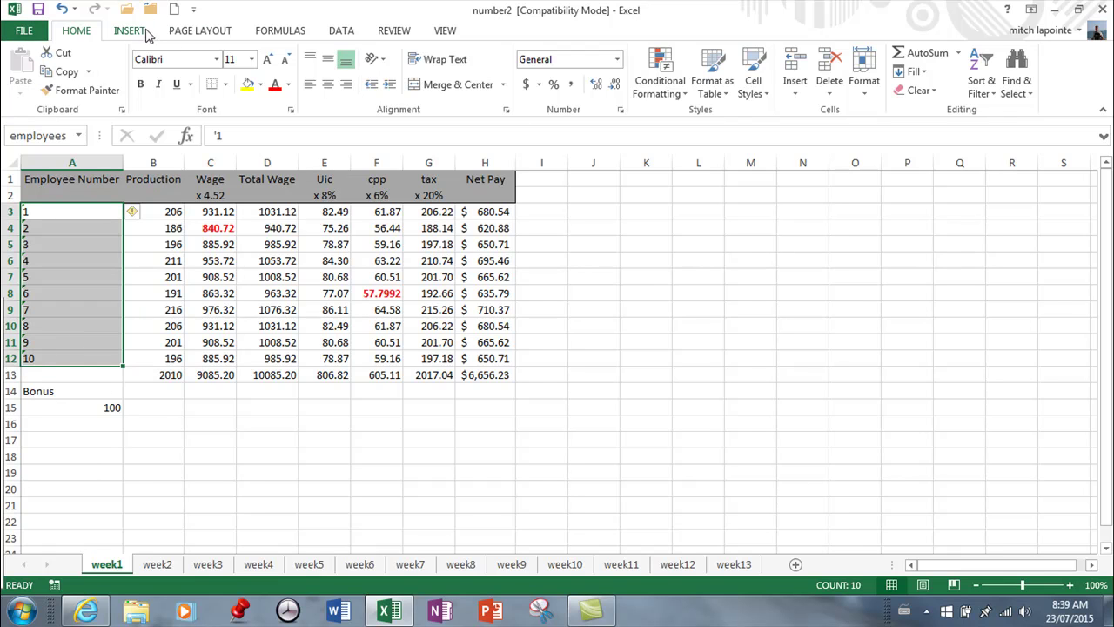
click(296, 32)
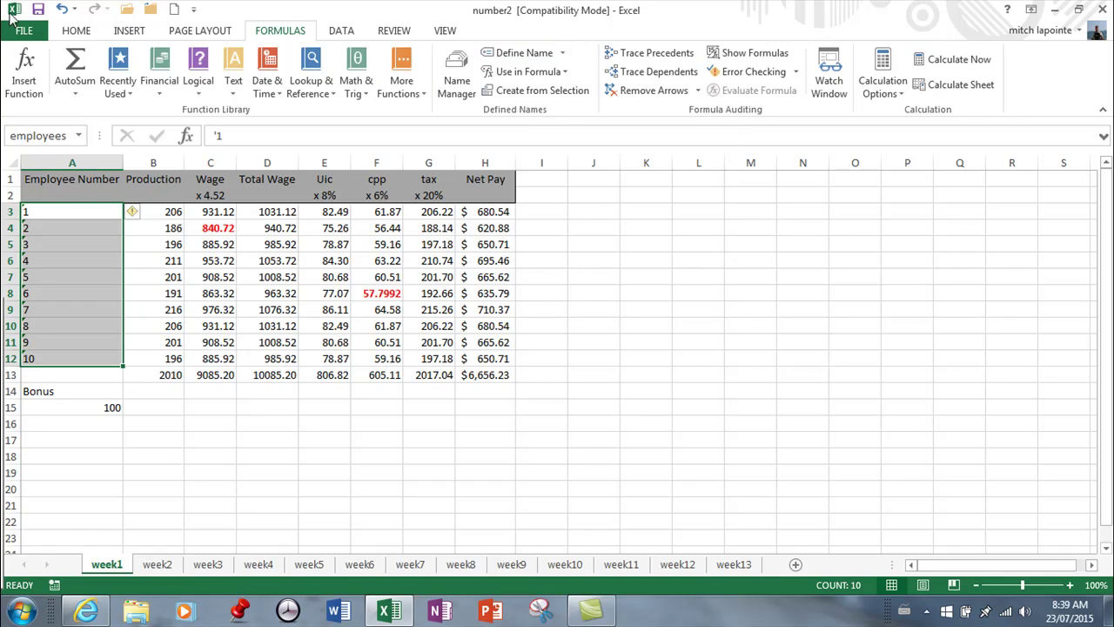
click(77, 33)
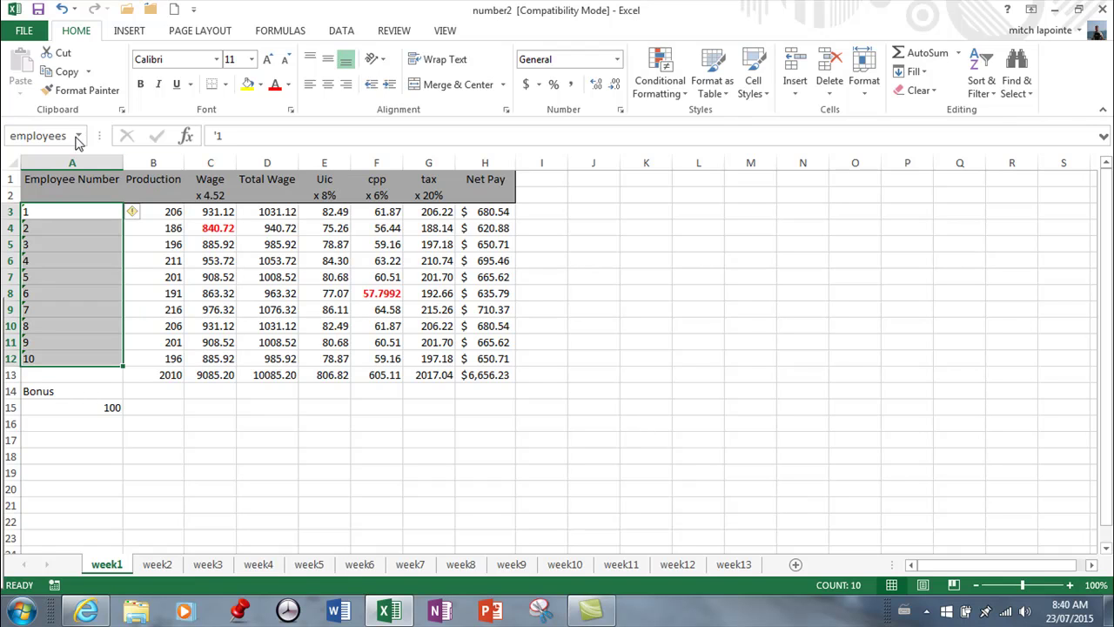
click(96, 257)
drag(74, 179, 510, 194)
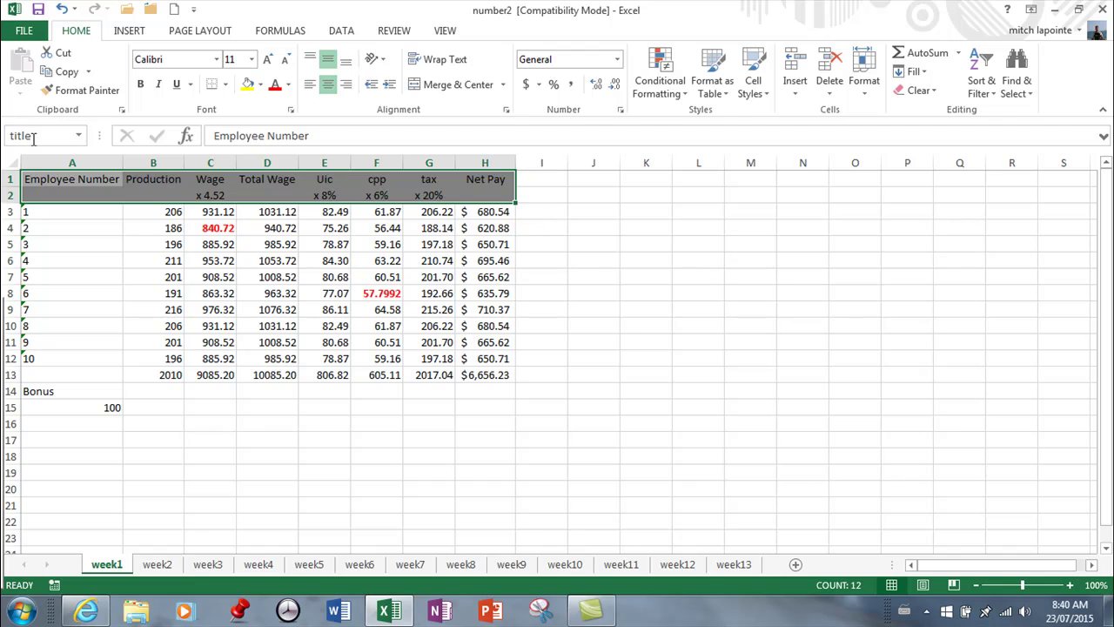
click(709, 312)
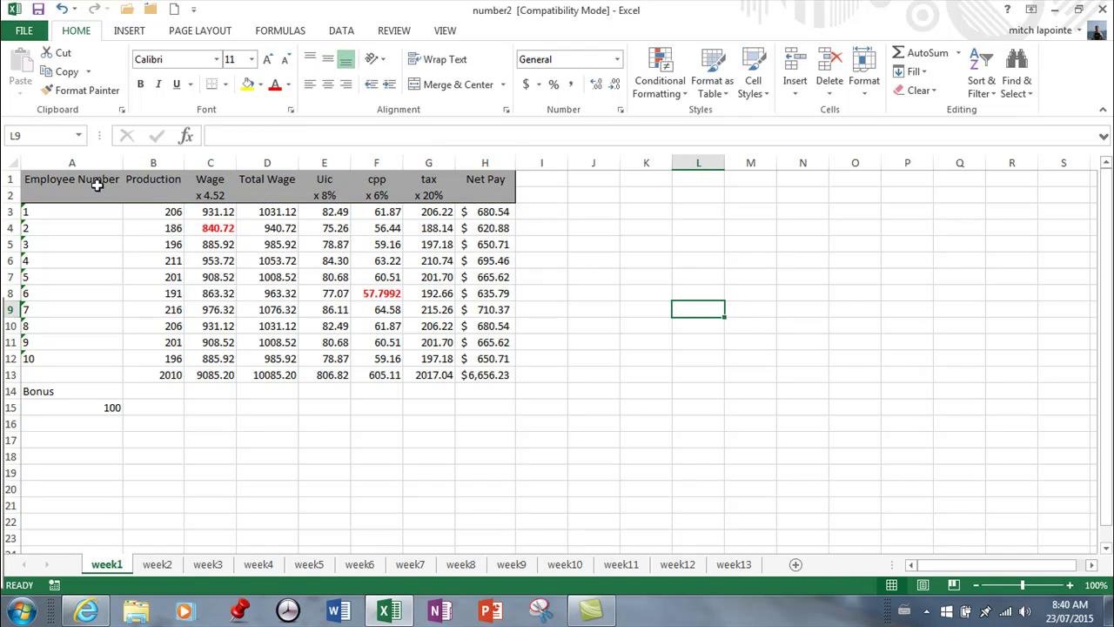
click(78, 135)
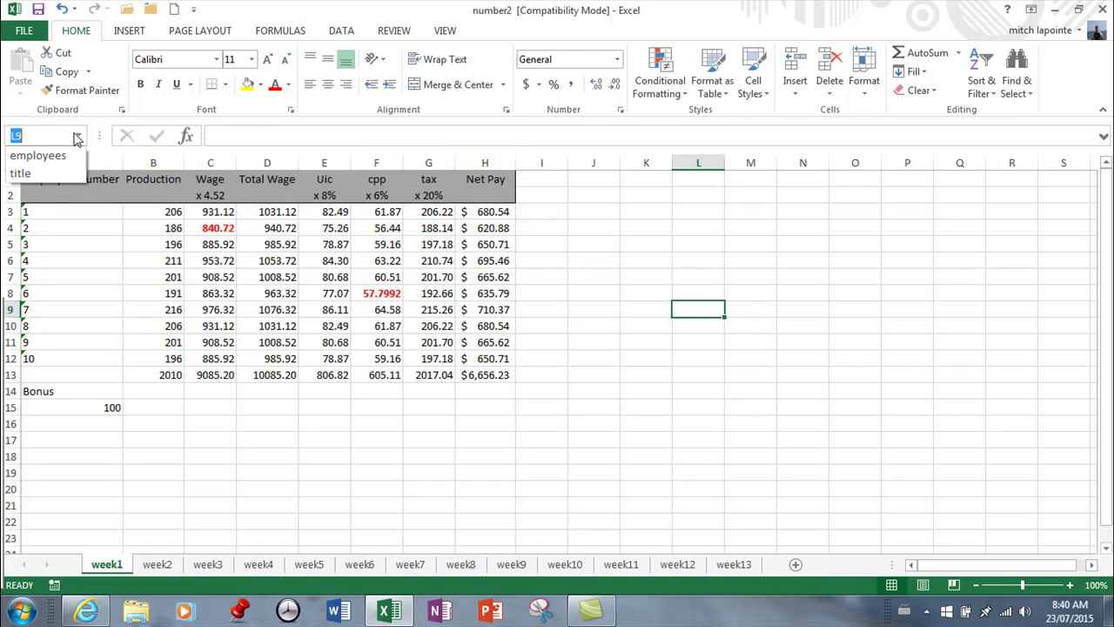
click(20, 174)
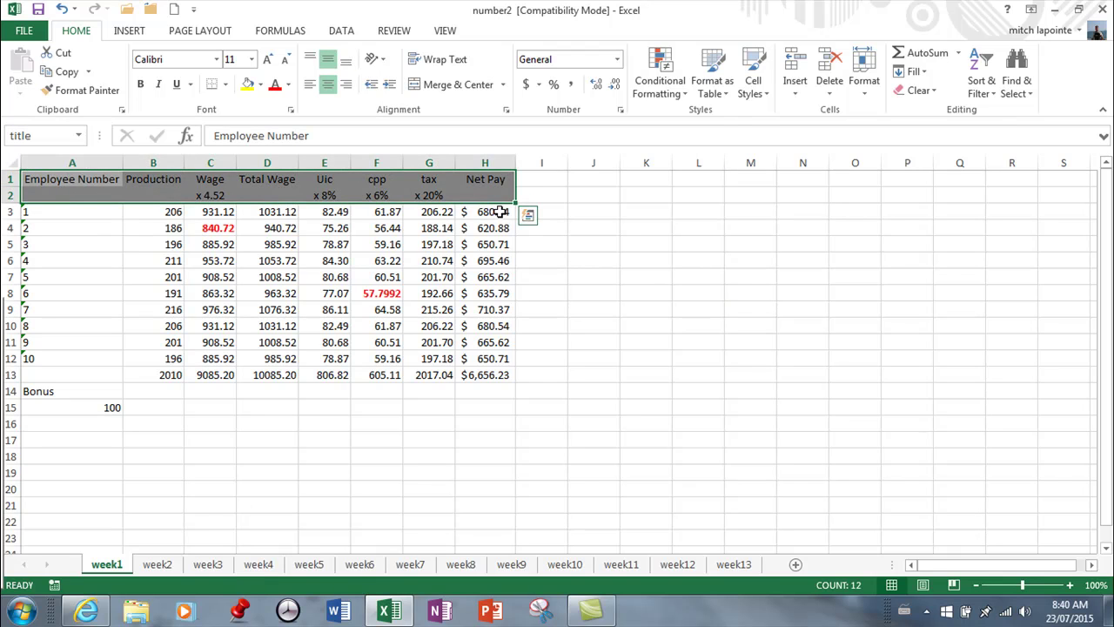
click(79, 134)
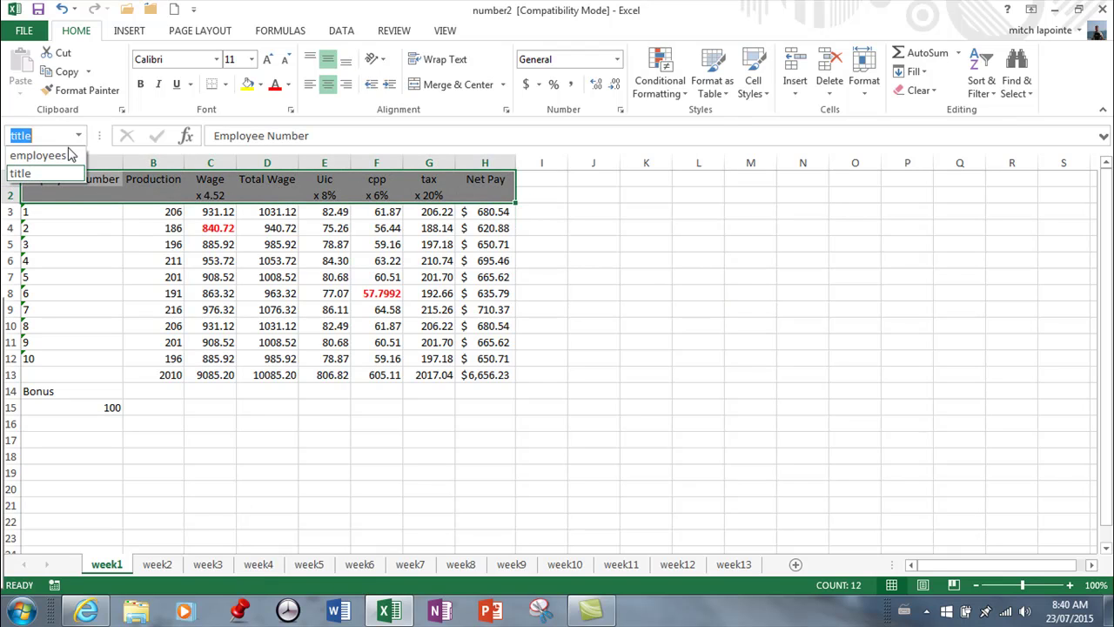
click(38, 156)
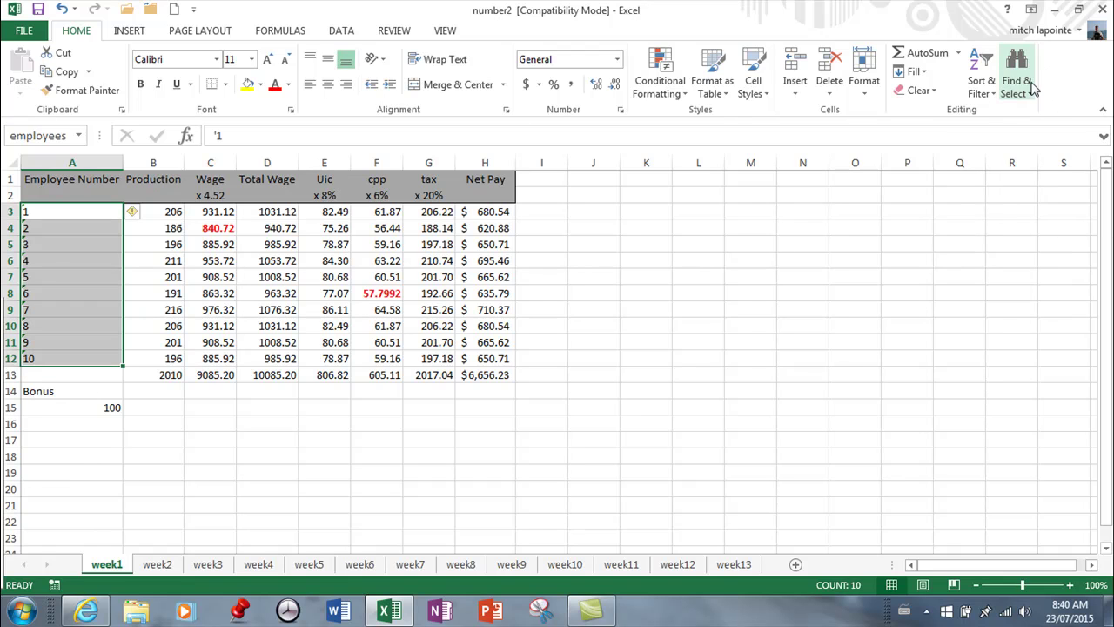
click(801, 322)
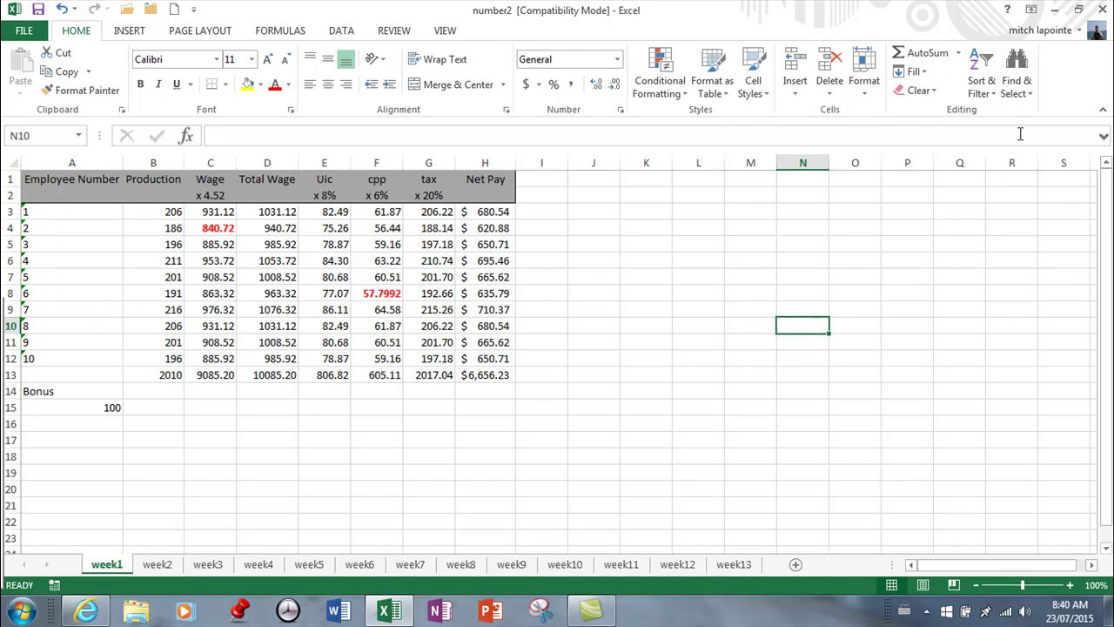
drag(1011, 227, 1011, 212)
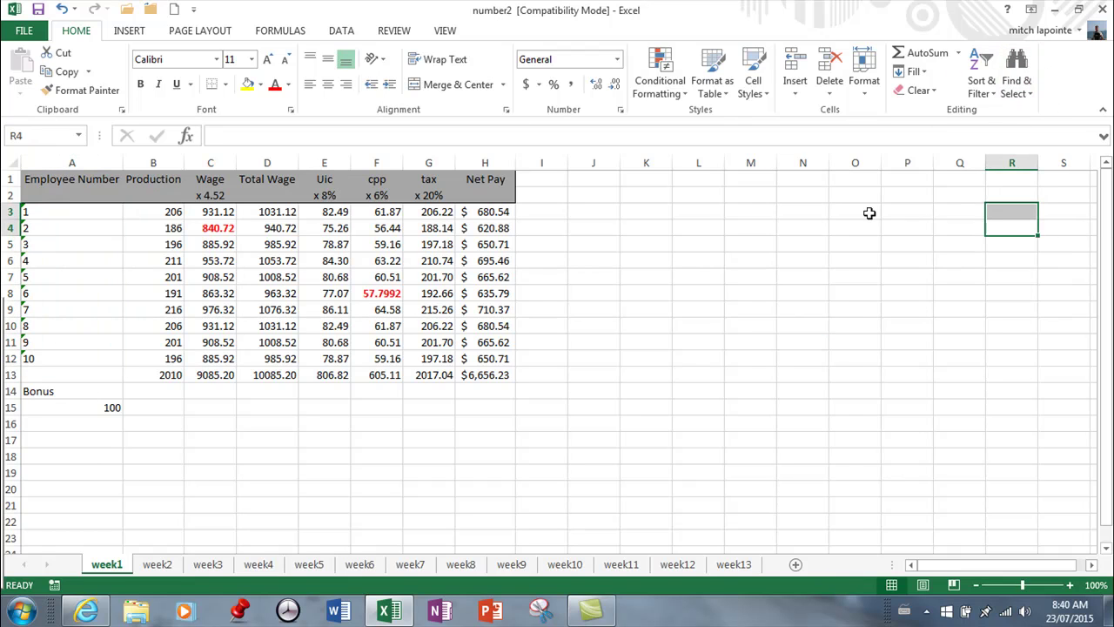
click(79, 136)
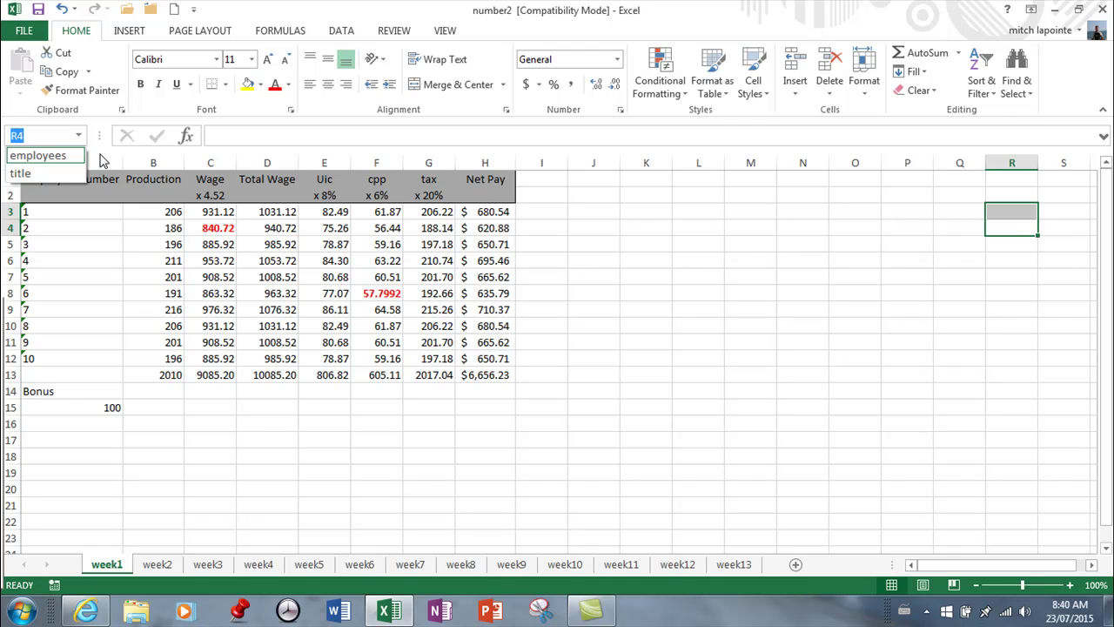
key(Escape)
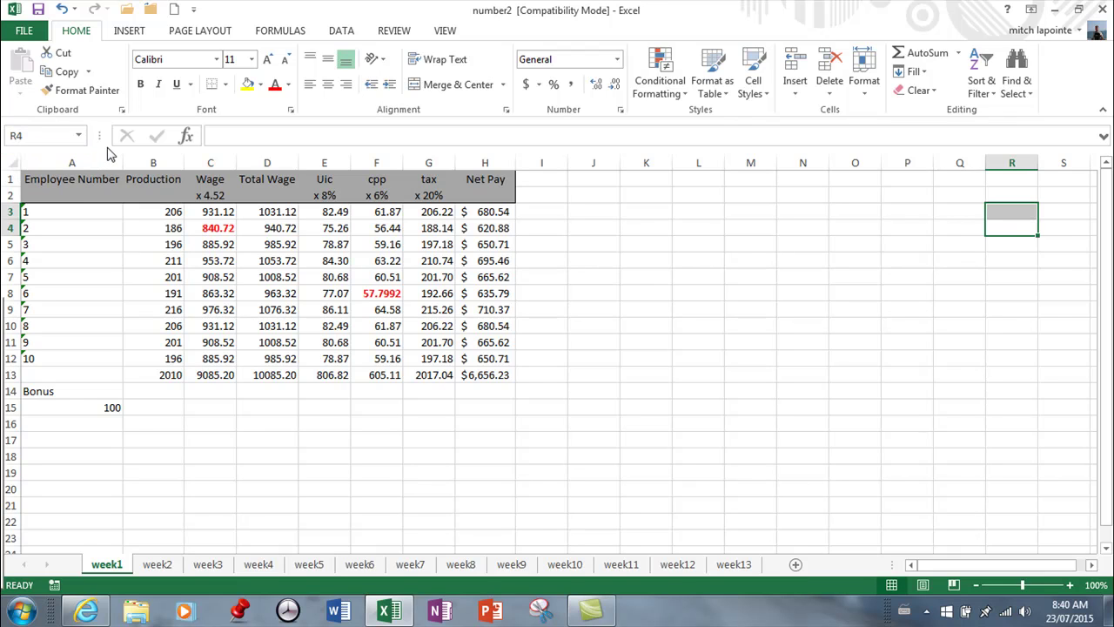
click(559, 277)
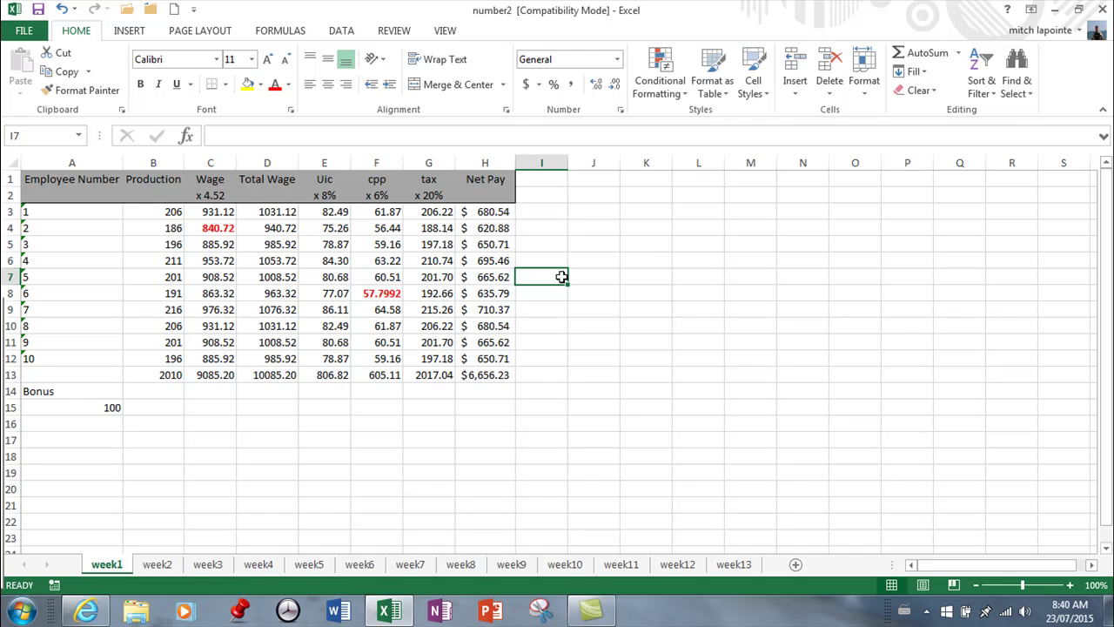
Use Go To to jump to the named range title (A1:H2), then deselect it
click(1017, 76)
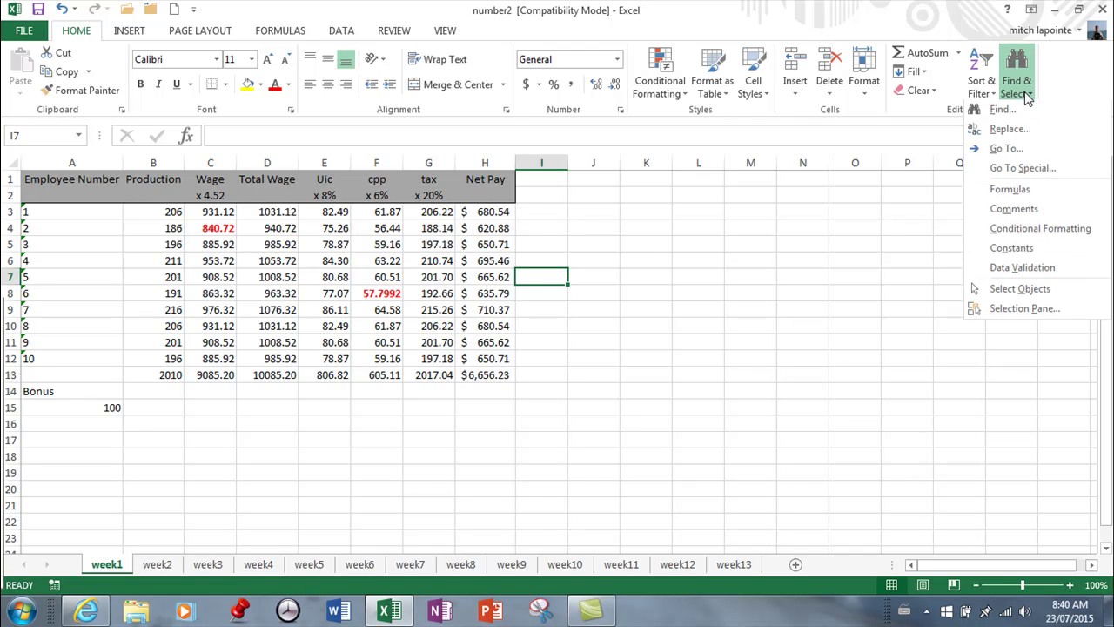
click(1010, 153)
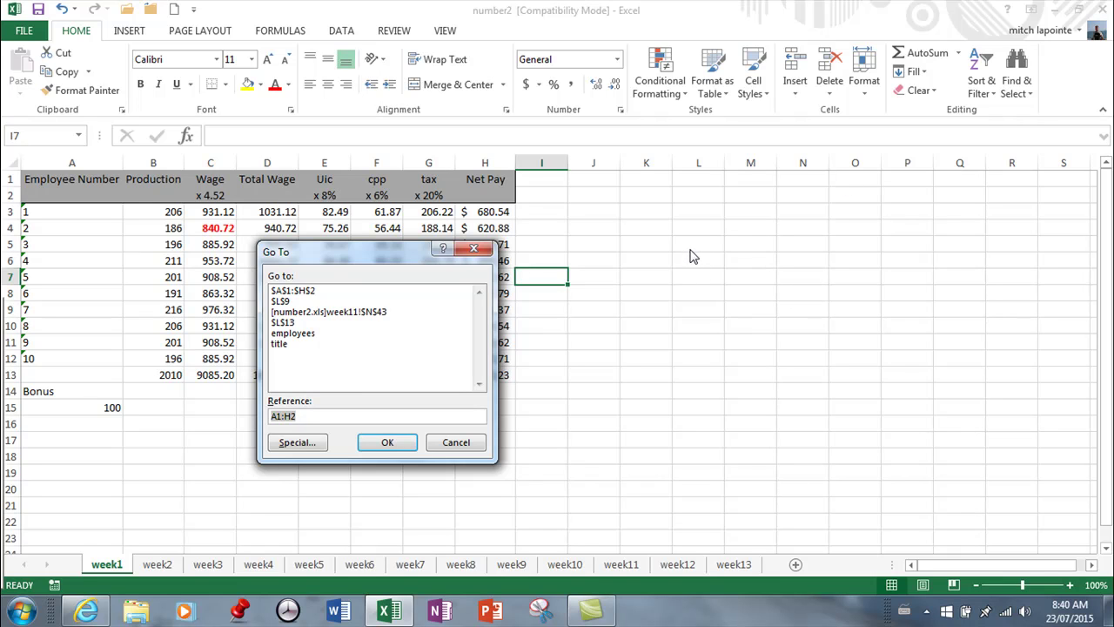
click(294, 335)
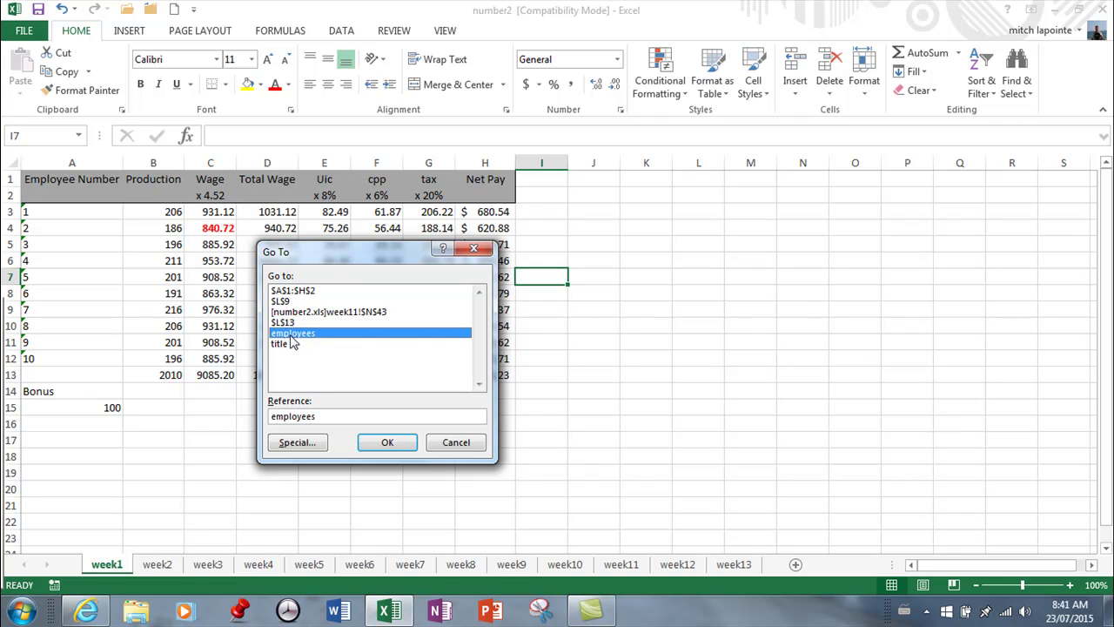
click(280, 345)
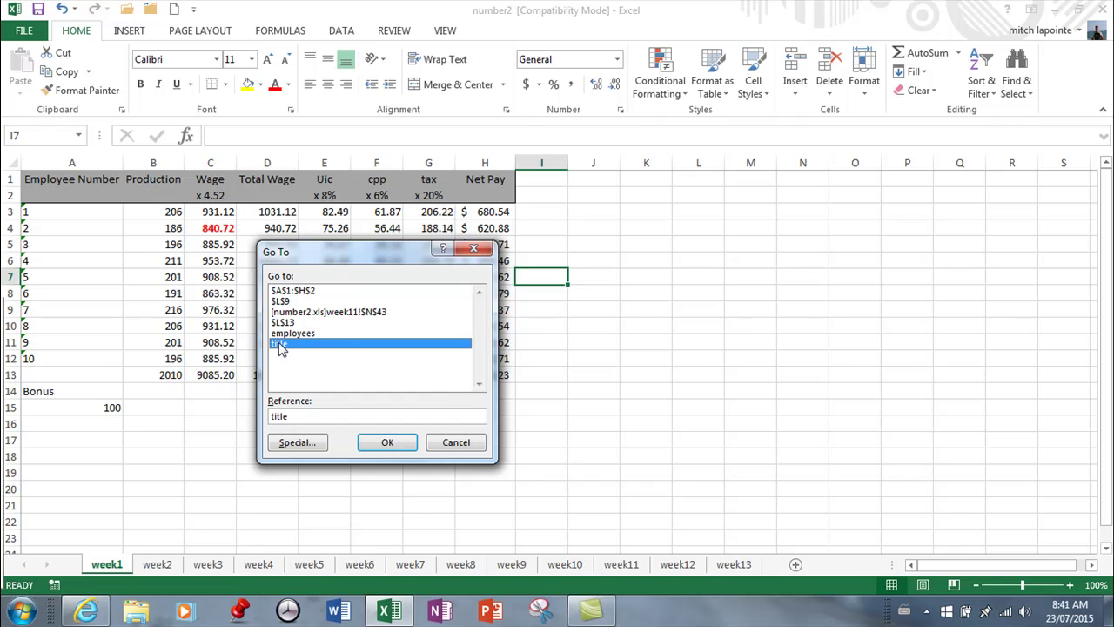
click(387, 443)
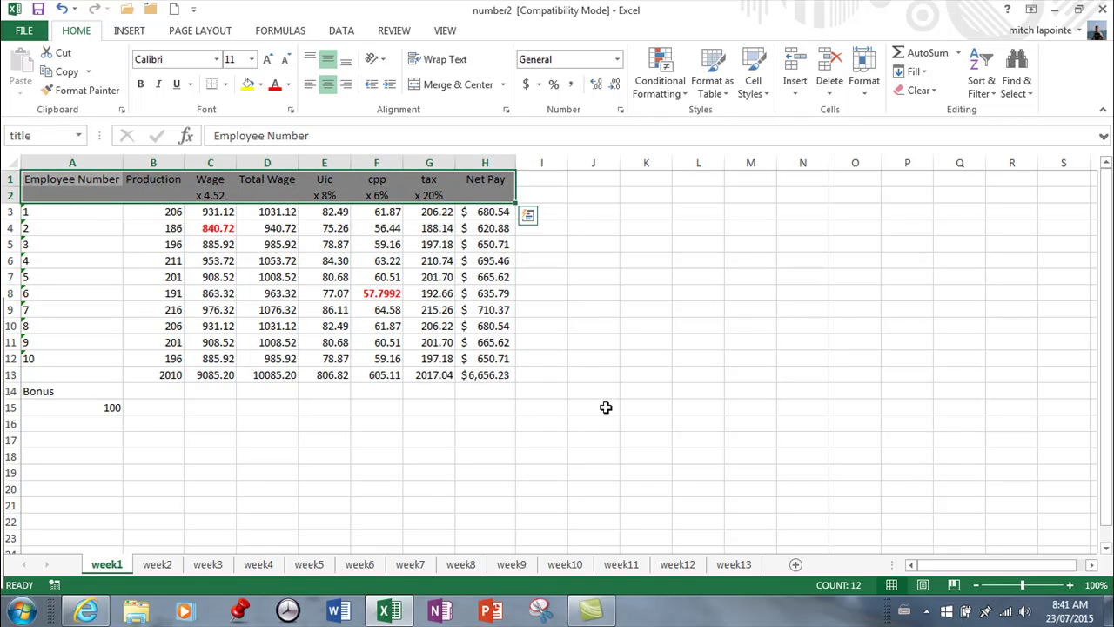
click(606, 405)
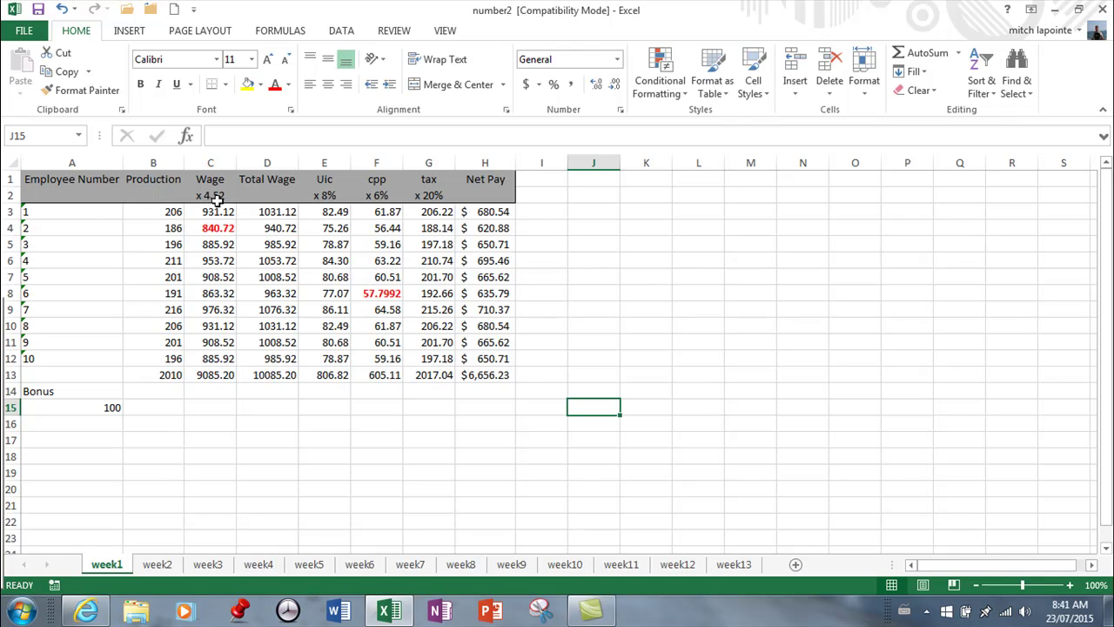
click(658, 227)
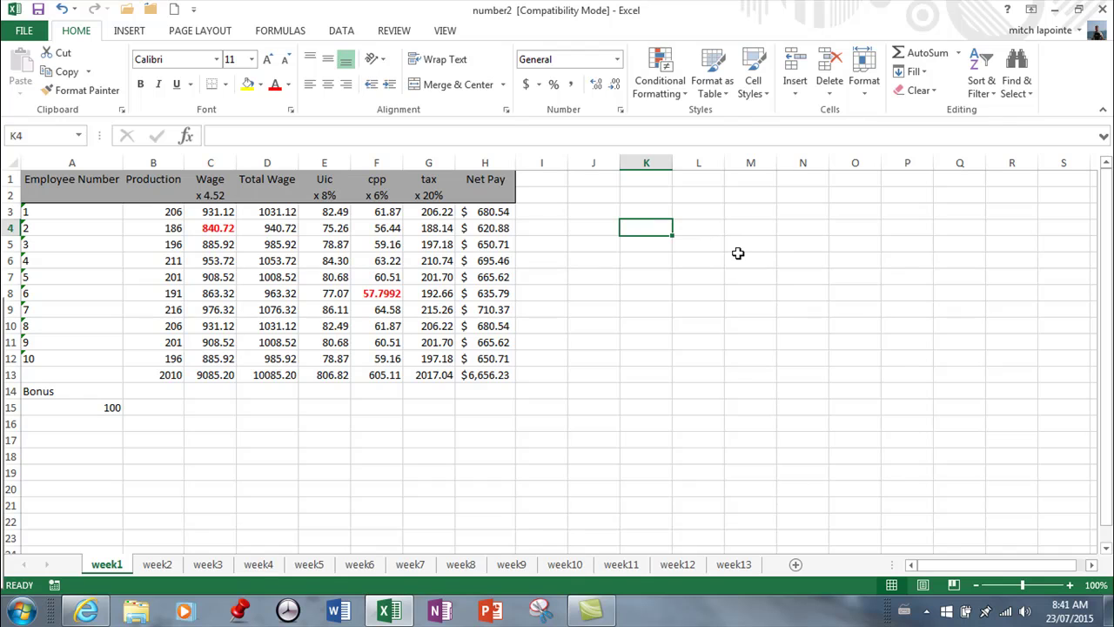
text(www)
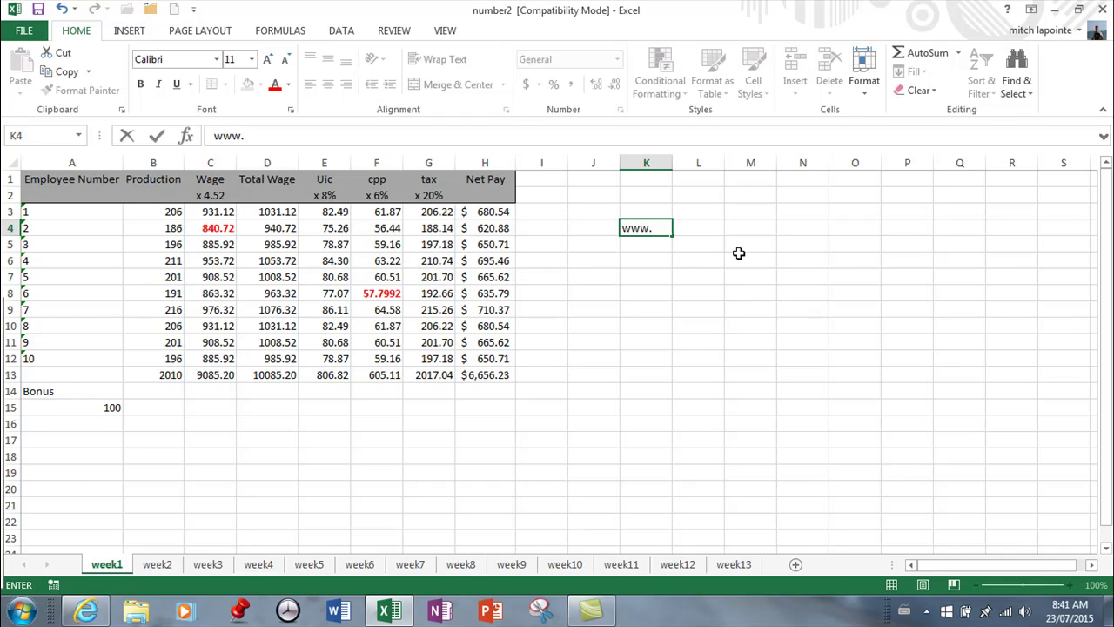
text(.mico)
key(BackSpace)
text(rosof)
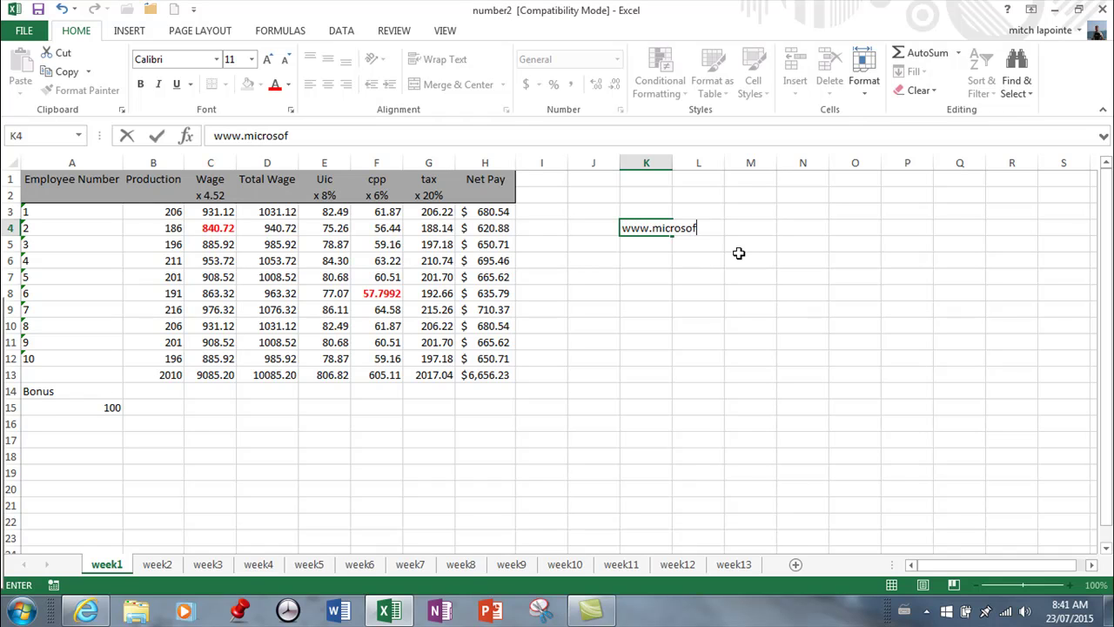
text(t.com)
key(Return)
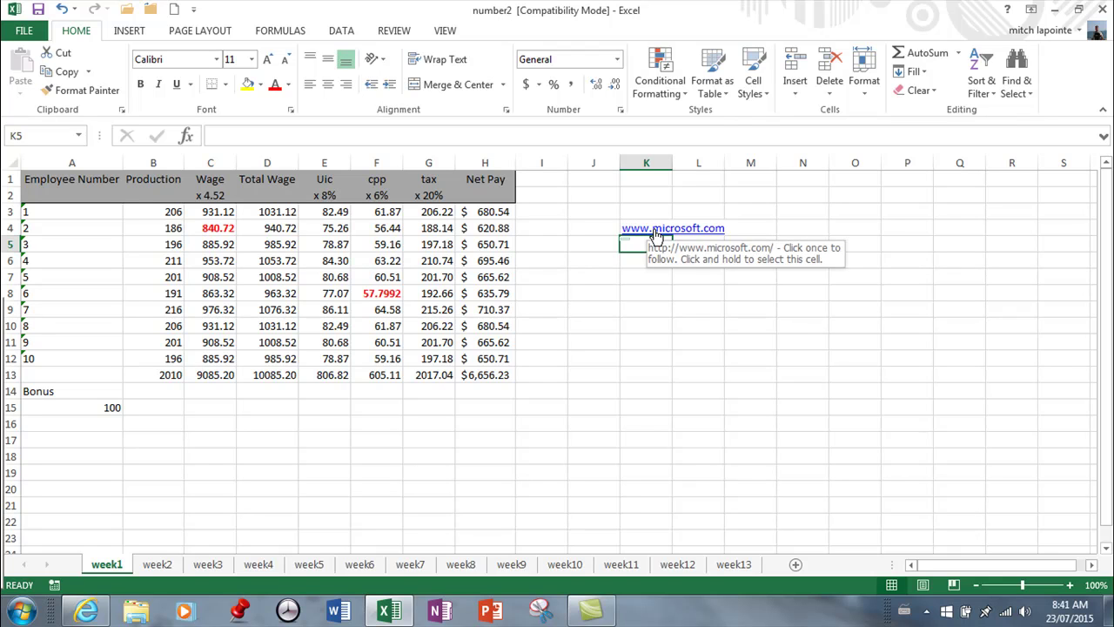
key(Up)
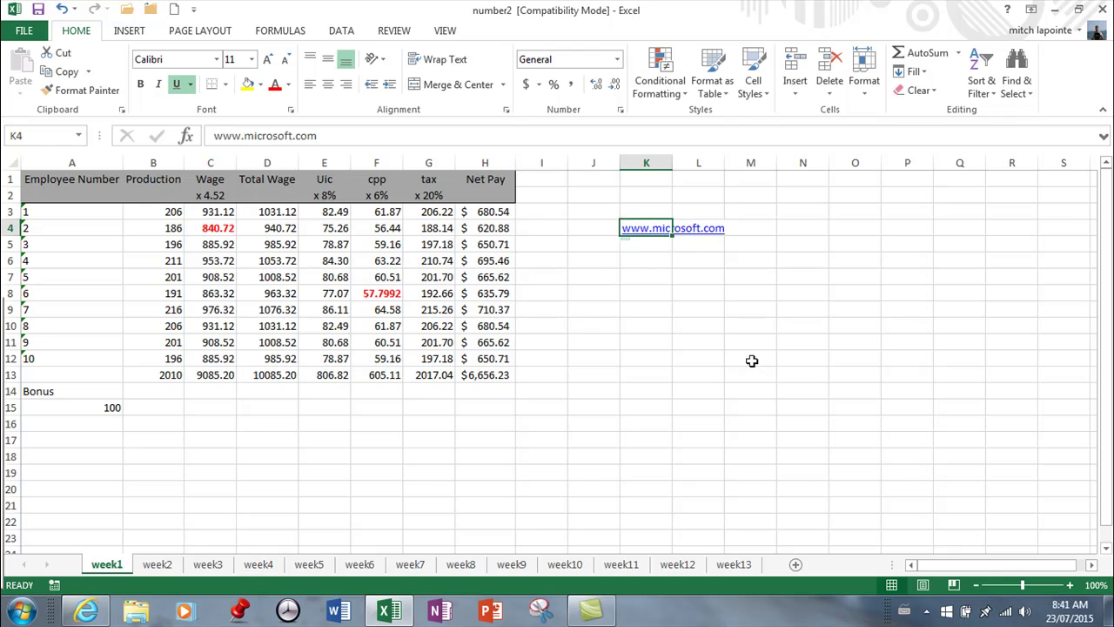
key(Delete)
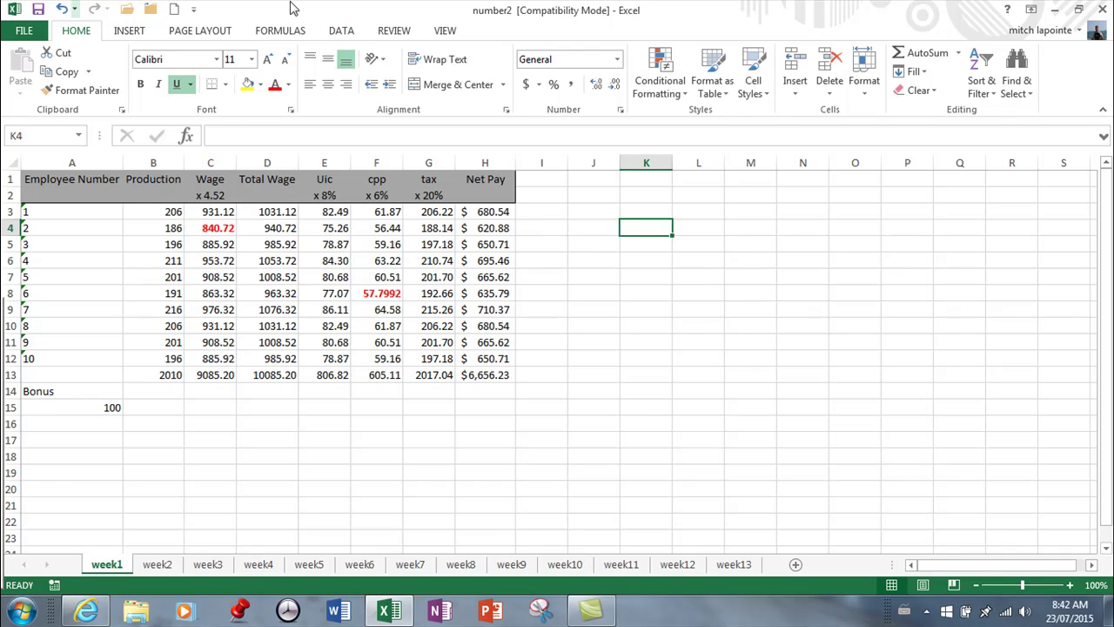
Bring up the Insert Hyperlink dialog and move it right, off the payroll data
click(135, 33)
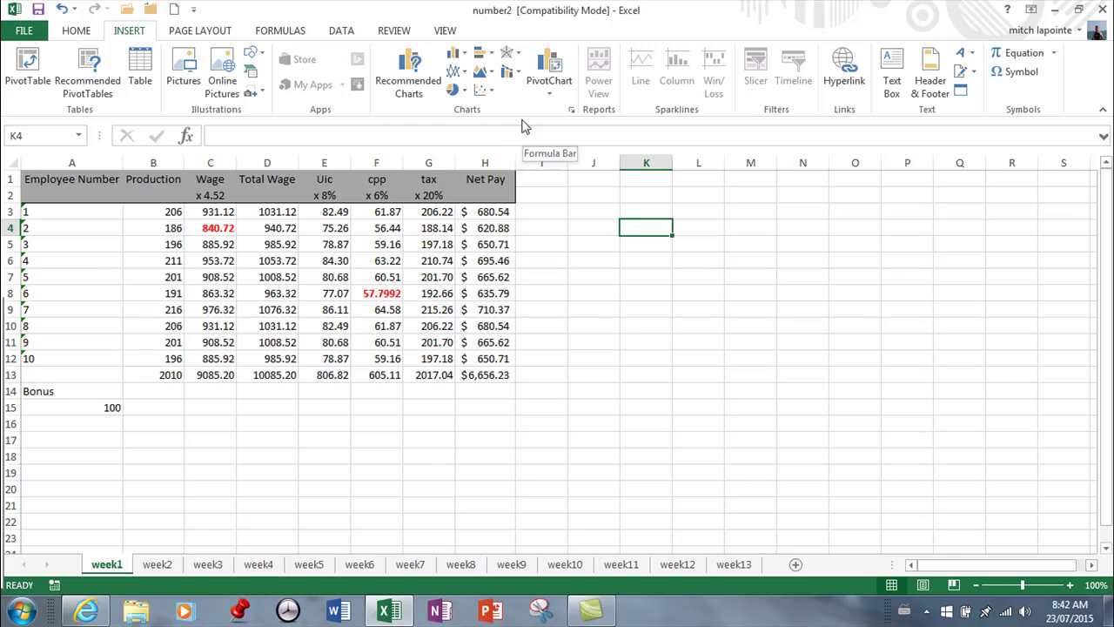
click(846, 74)
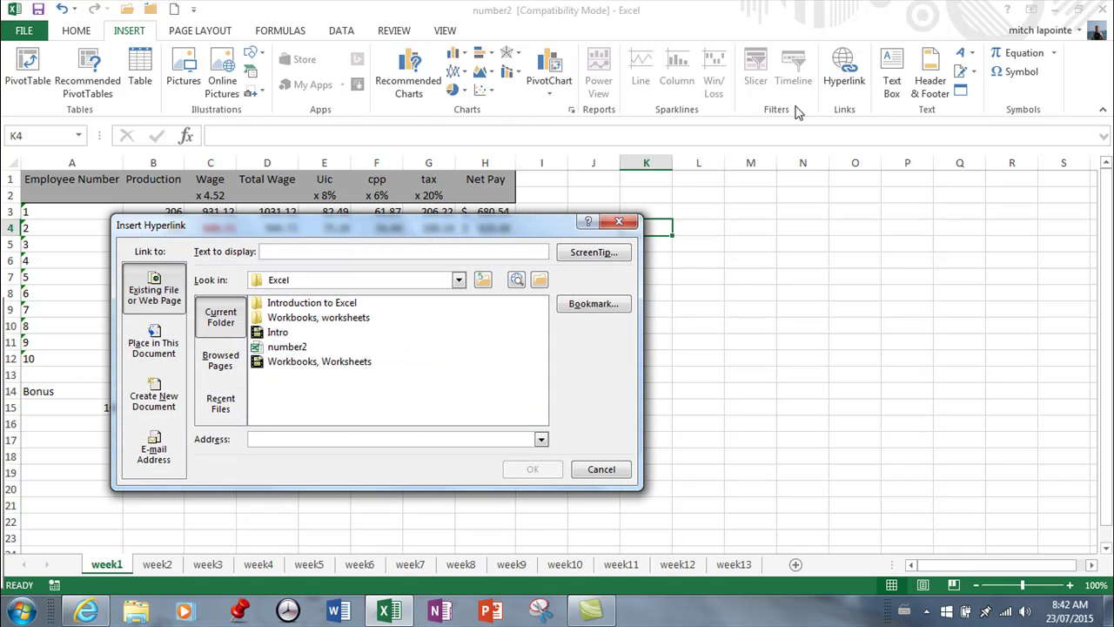
drag(490, 223, 869, 195)
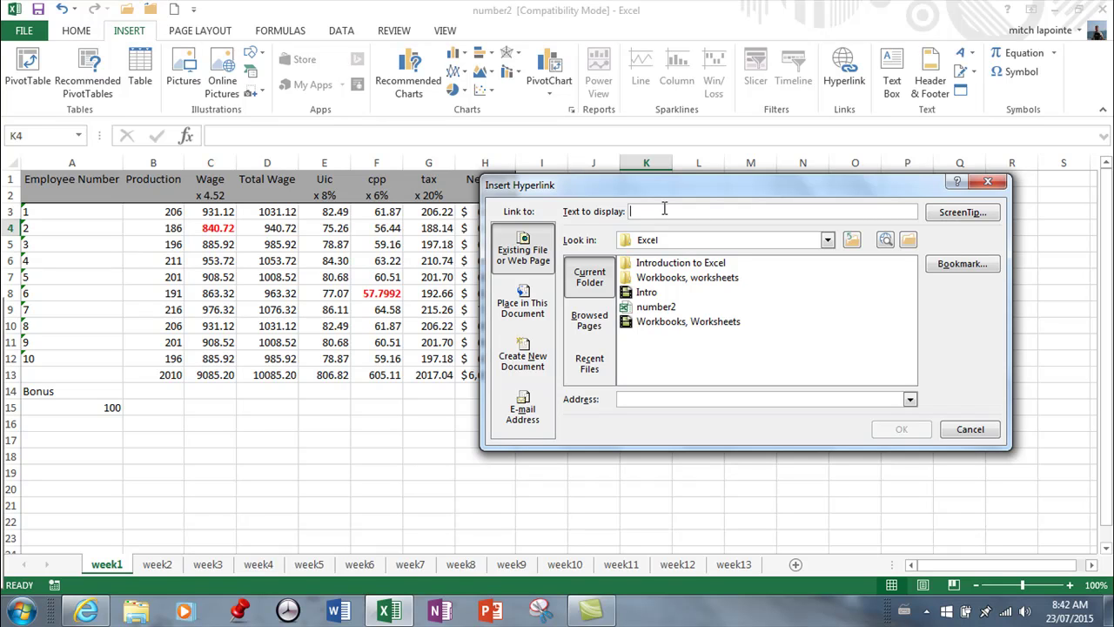
Type sample text in the Text to display field, then erase it
text(cor)
key(BackSpace)
key(BackSpace)
text(rosoft)
click(692, 211)
key(BackSpace)
key(BackSpace)
key(BackSpace)
key(BackSpace)
key(BackSpace)
key(BackSpace)
key(BackSpace)
key(BackSpace)
key(BackSpace)
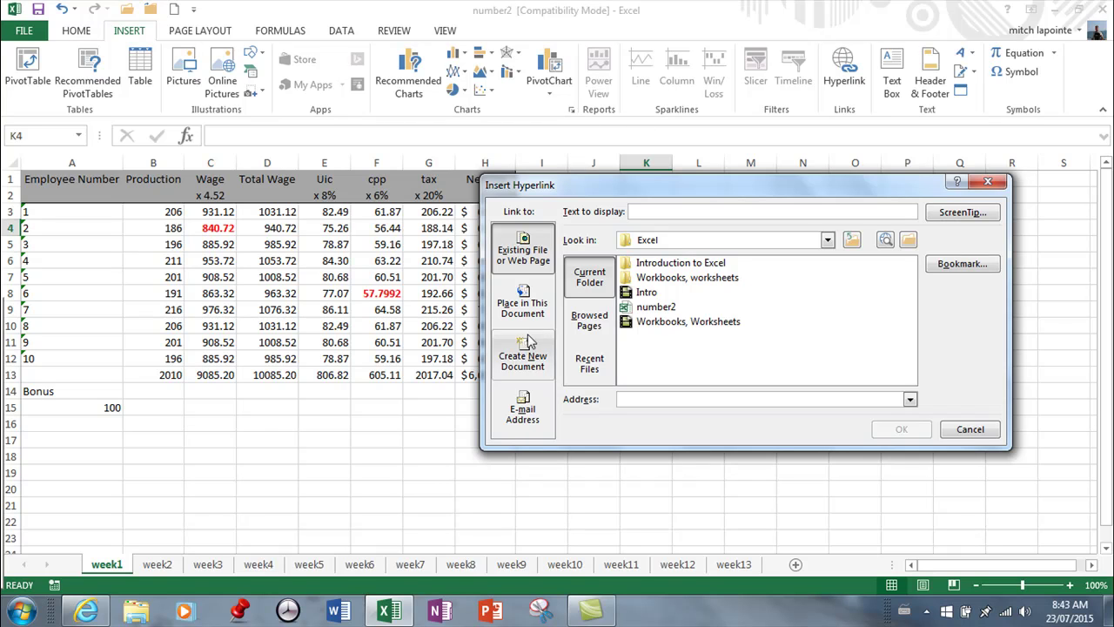
Target Place in This Document and pick the defined name employees as the link destination
click(528, 300)
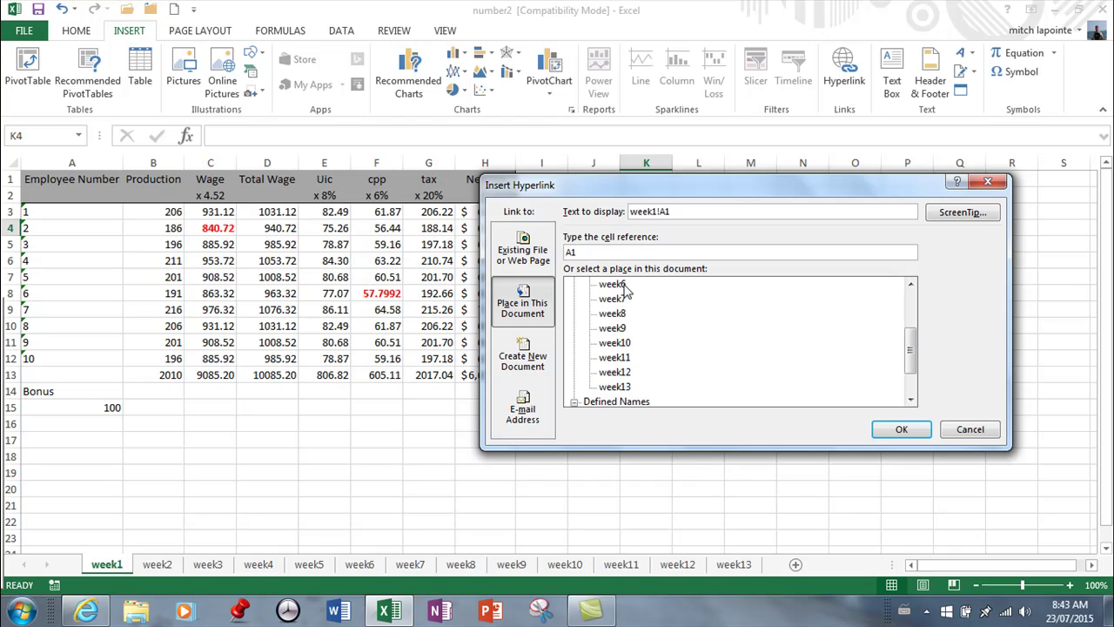
mouse_move(912, 348)
mouse_down()
mouse_move(924, 280)
mouse_move(923, 366)
mouse_up()
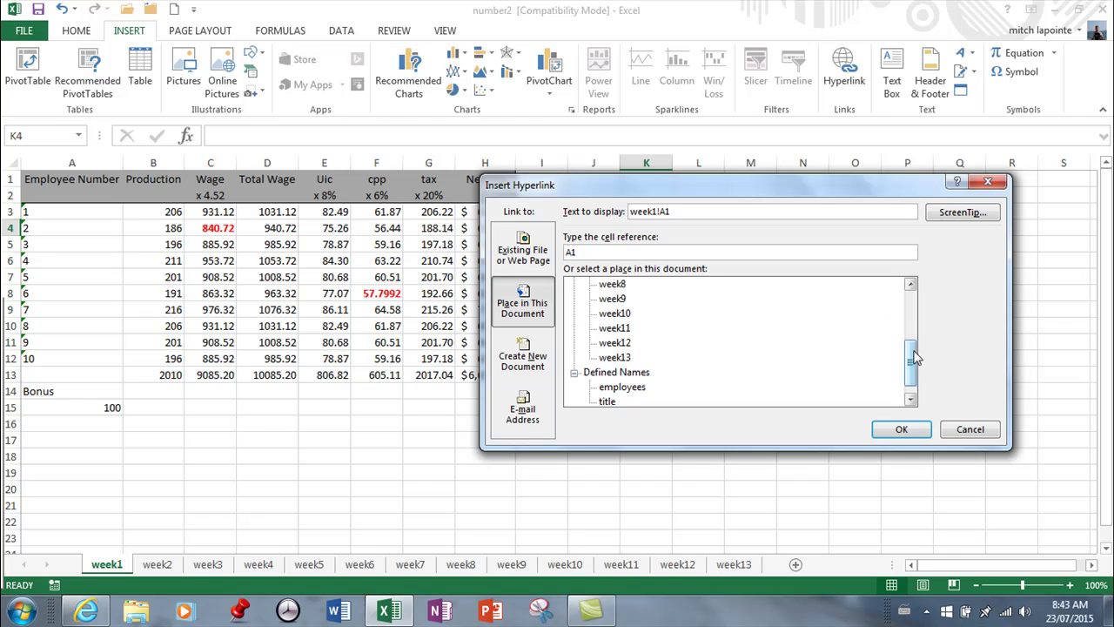
drag(912, 359, 911, 368)
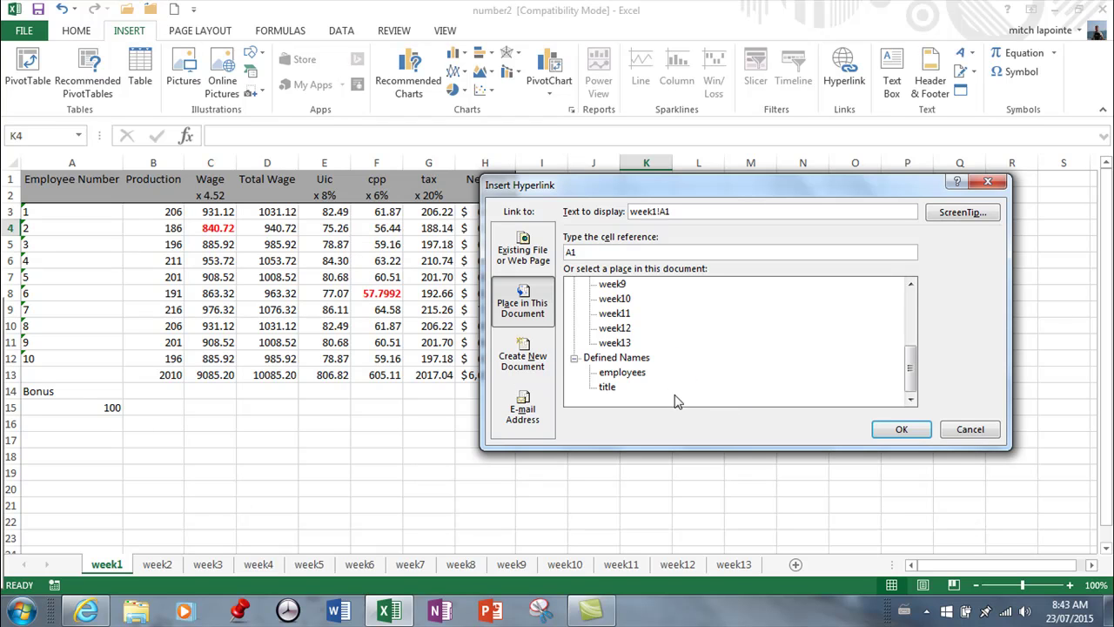
click(628, 375)
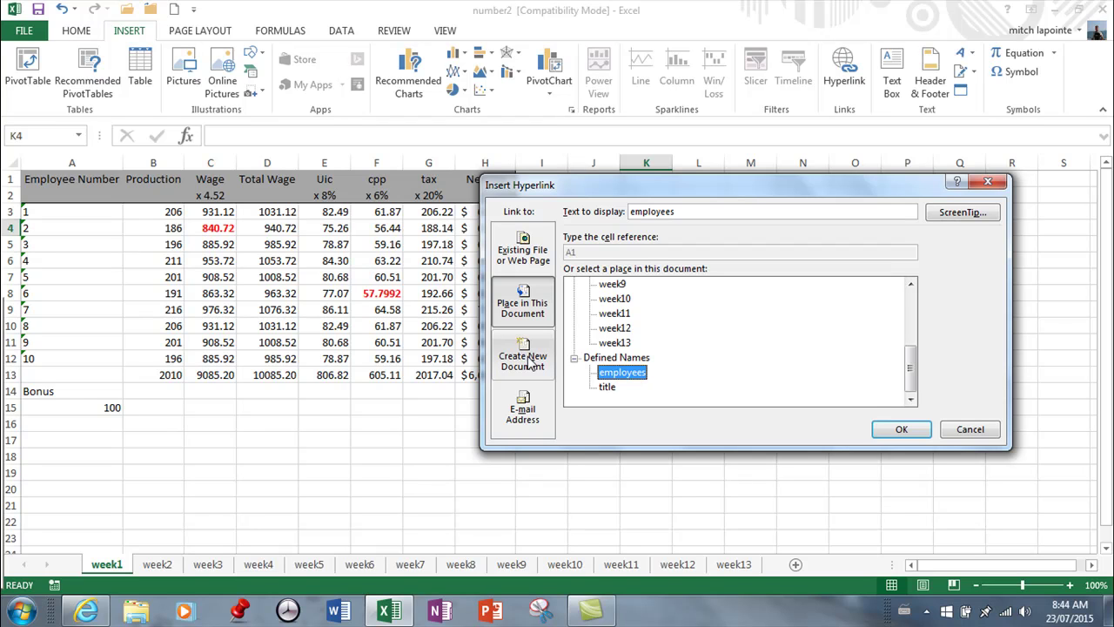
In Insert Hyperlink, view the Create New Document link options, then the E-mail Address options
click(527, 363)
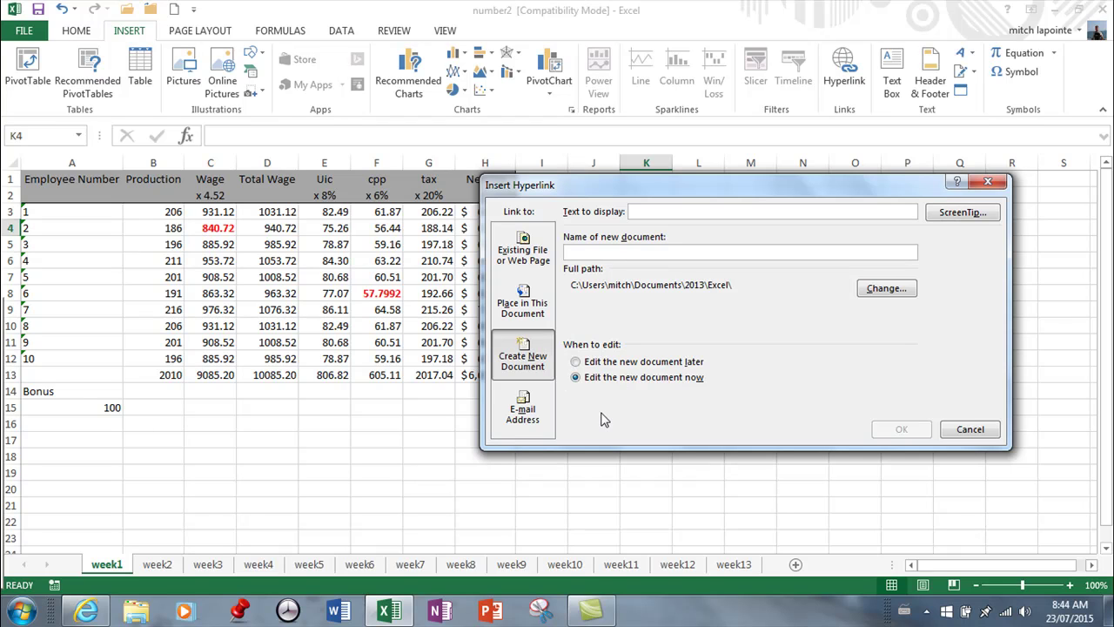
click(524, 412)
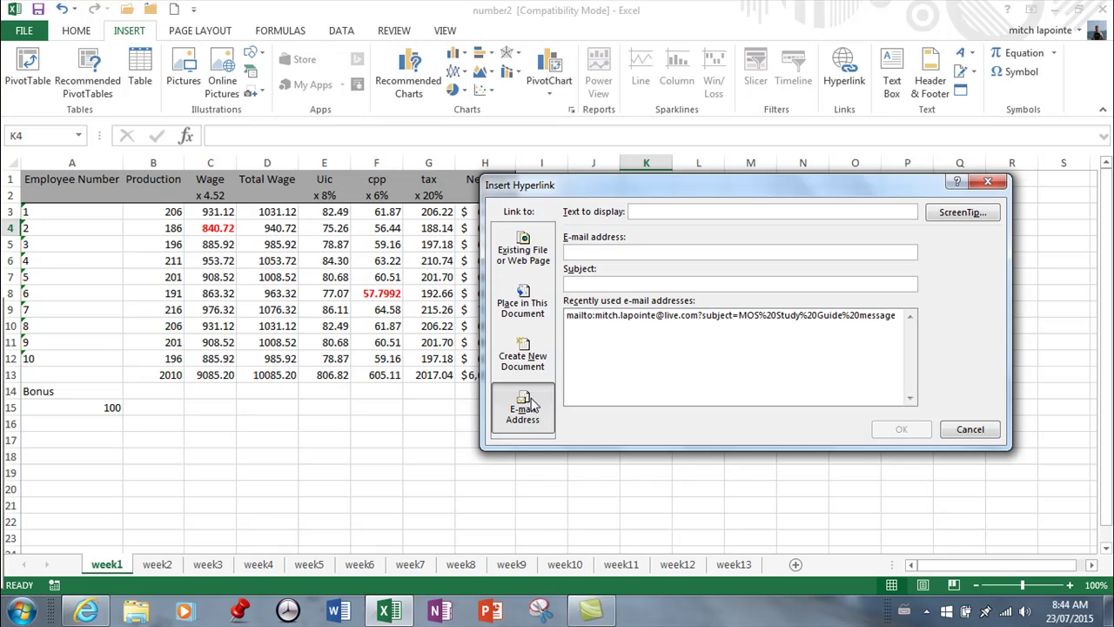